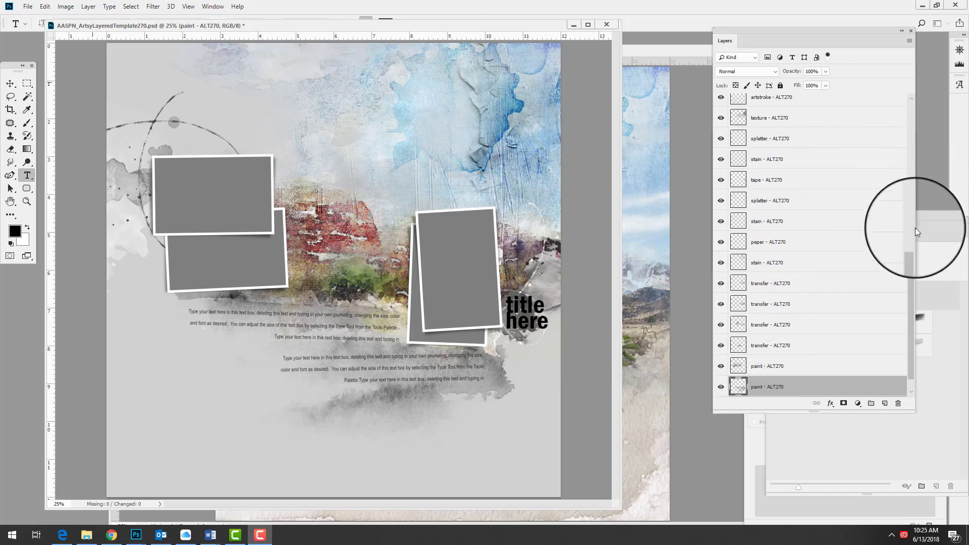
{"action": "mouse_move", "coordinate": [911, 254]}
{"action": "left_mouse_down"}
{"action": "mouse_move", "coordinate": [911, 177]}
{"action": "mouse_move", "coordinate": [911, 279]}
{"action": "left_mouse_up"}
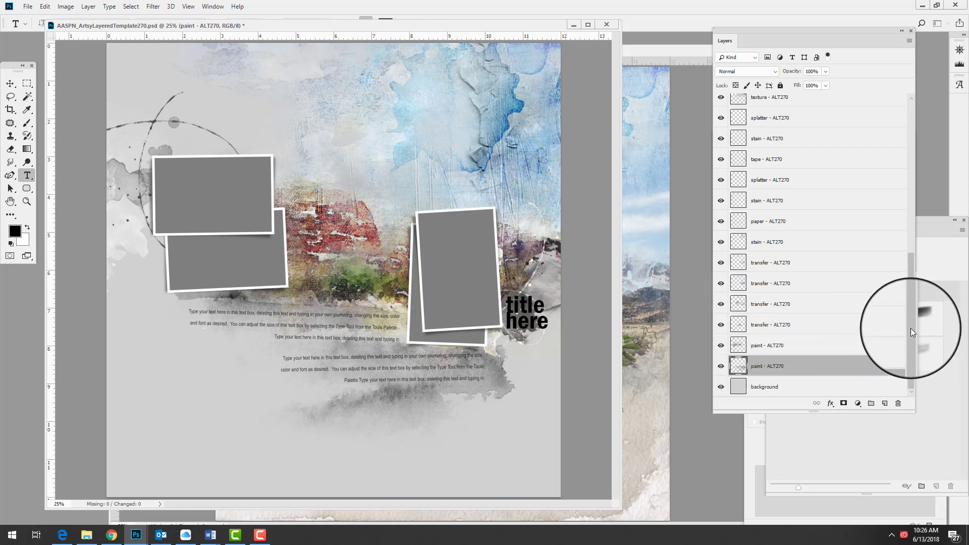
Step: Select the background and paint layers, then preview the lowest transfer texture by hiding and restoring it
{"action": "left_click", "coordinate": [768, 386]}
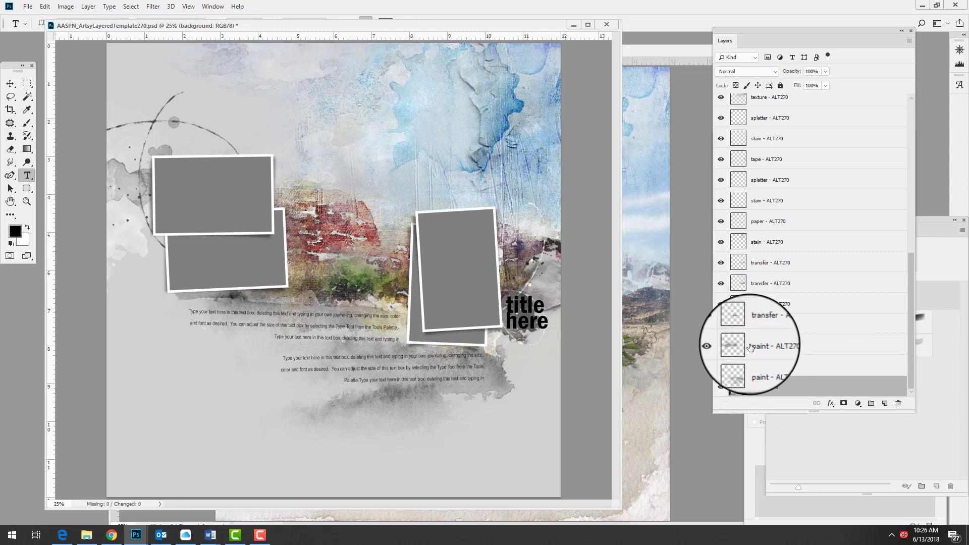
{"action": "left_click", "coordinate": [772, 346]}
{"action": "left_click", "coordinate": [757, 324]}
{"action": "left_click", "coordinate": [721, 324]}
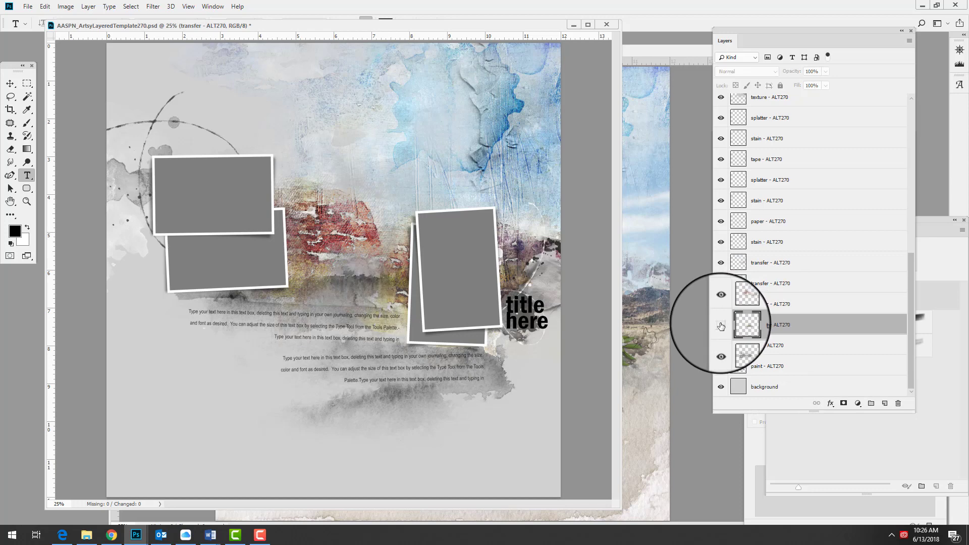
{"action": "left_click", "coordinate": [721, 325]}
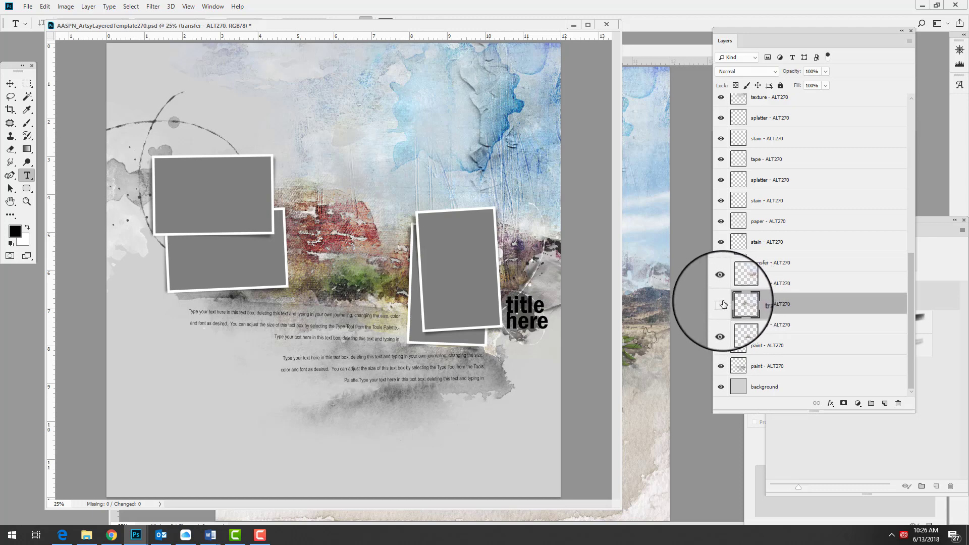
Step: Preview the red brick and next transfer textures, leaving both visible
{"action": "left_click", "coordinate": [722, 305]}
{"action": "left_click", "coordinate": [722, 304]}
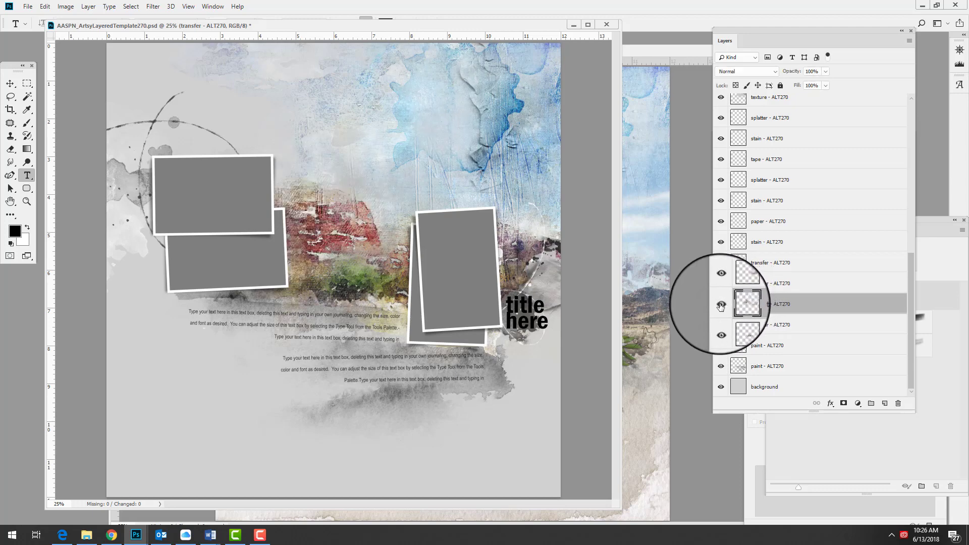
{"action": "left_click", "coordinate": [725, 285]}
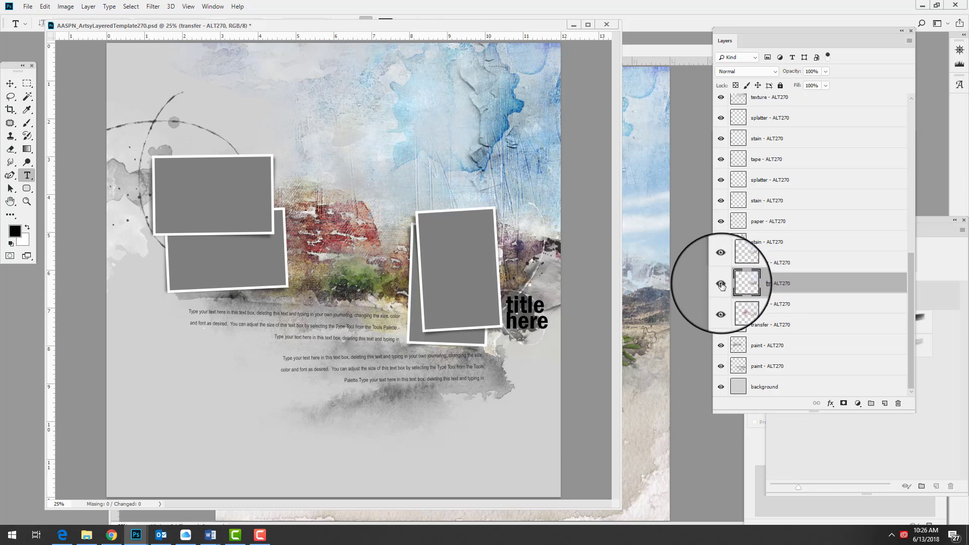
{"action": "left_click", "coordinate": [722, 285]}
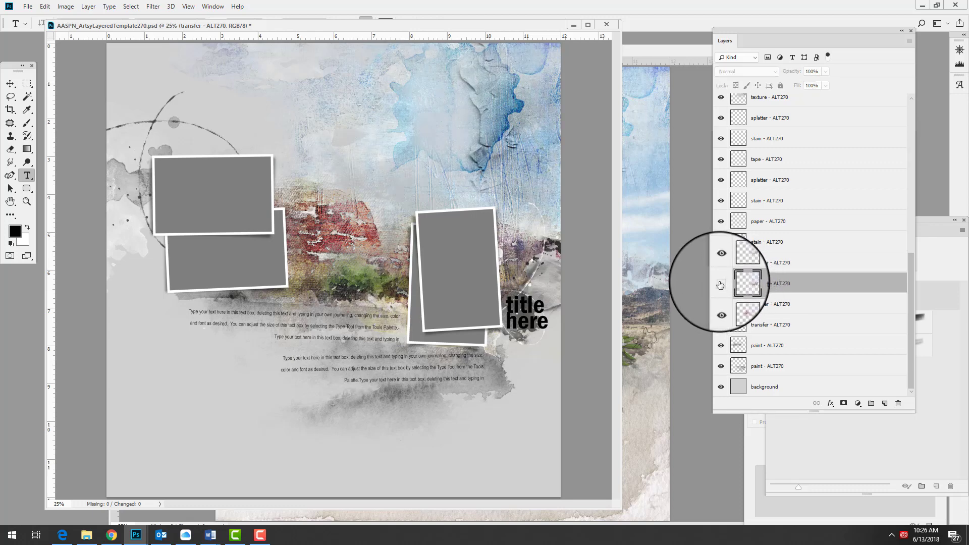
{"action": "left_click", "coordinate": [721, 285]}
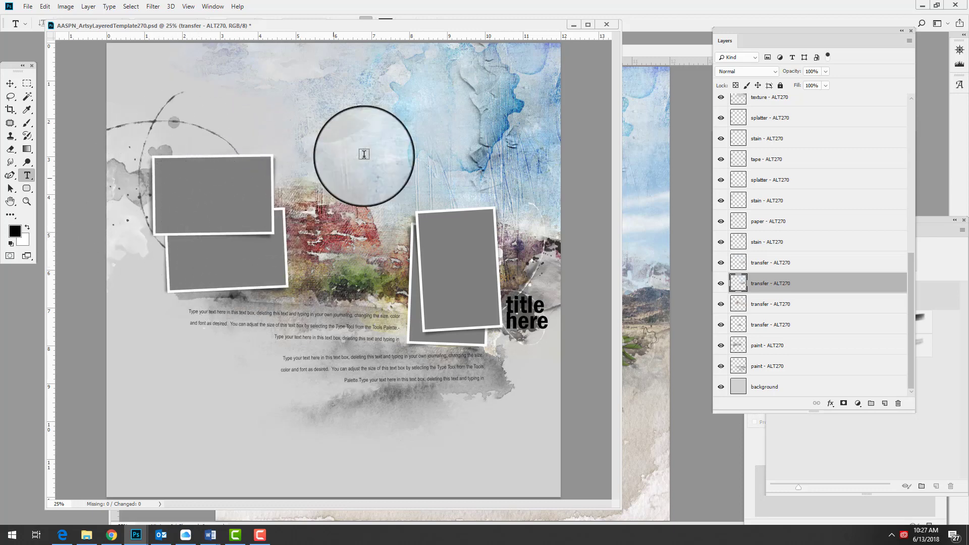
{"action": "left_click", "coordinate": [574, 26]}
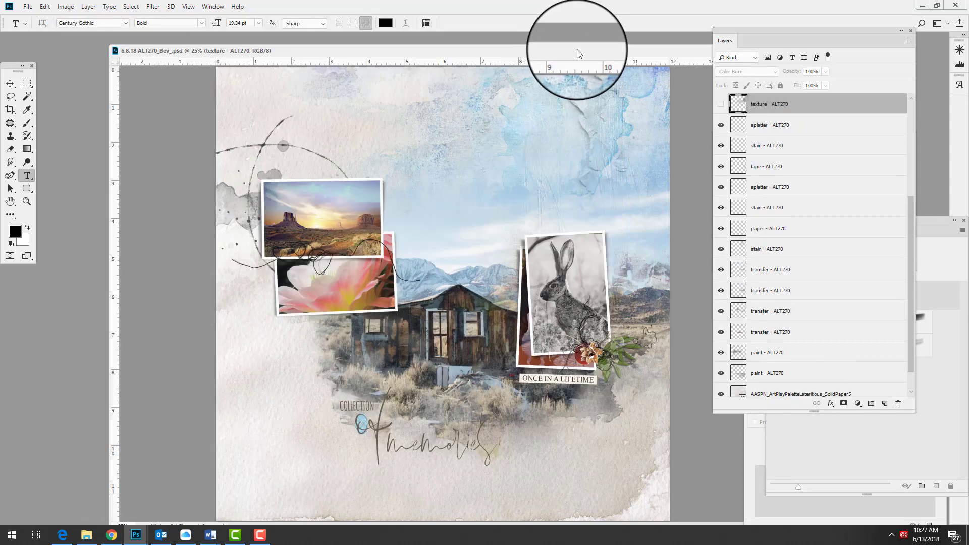
{"action": "left_click_drag", "start_coordinate": [559, 49], "coordinate": [550, 48]}
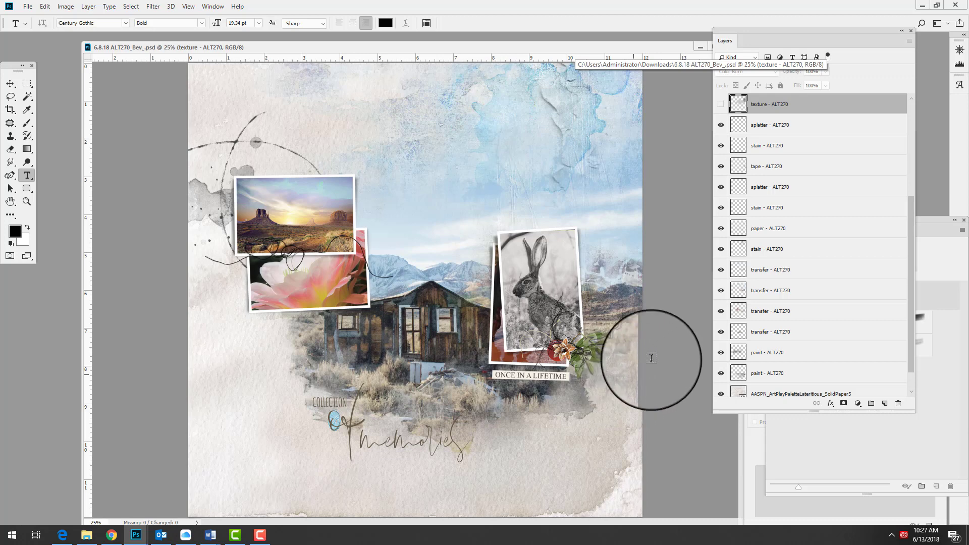
{"action": "scroll", "coordinate": [912, 227], "scroll_direction": "down", "scroll_amount": 1}
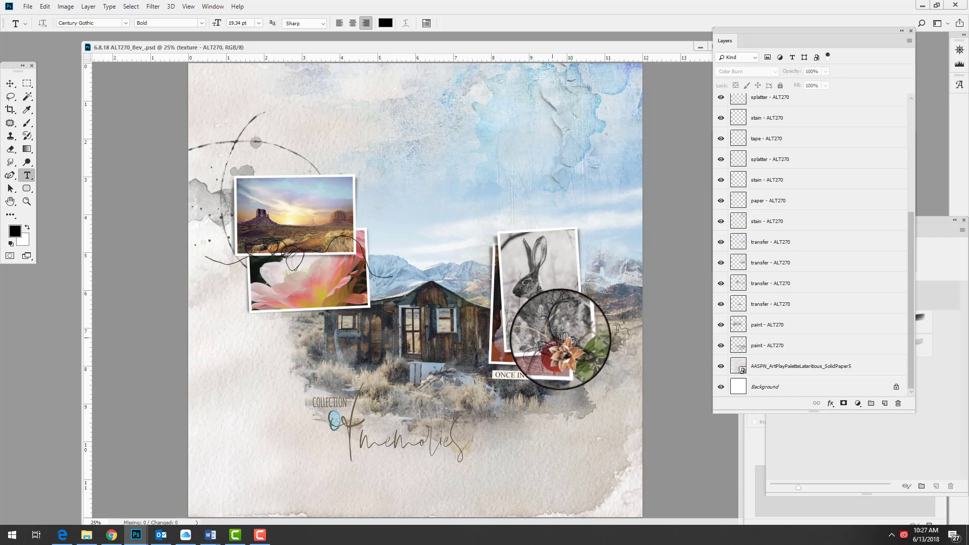
{"action": "left_click", "coordinate": [760, 366]}
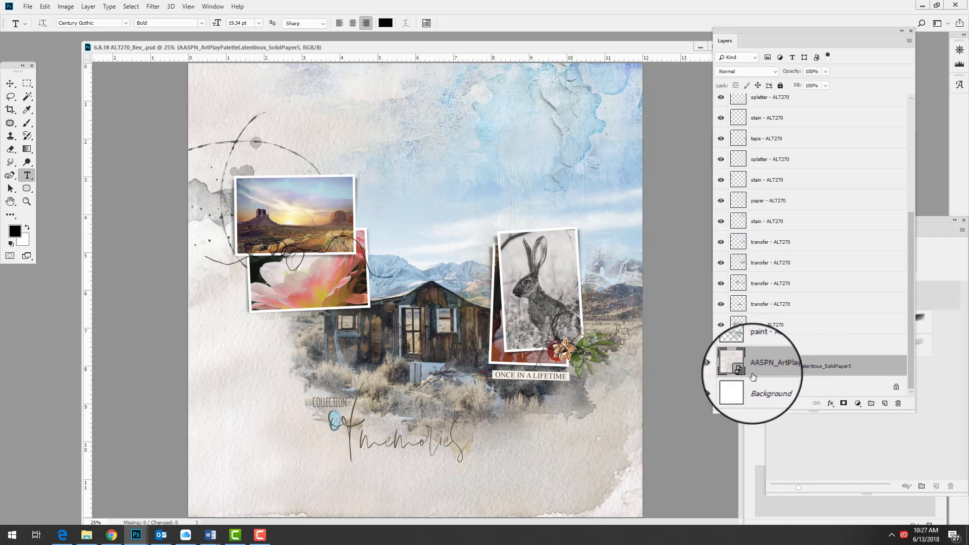
{"action": "left_click", "coordinate": [760, 347]}
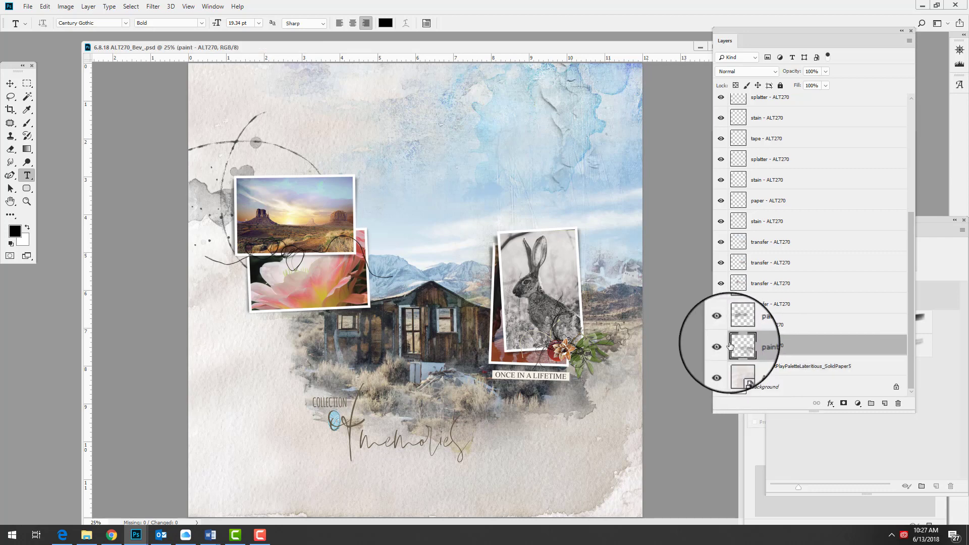
{"action": "left_click", "coordinate": [720, 347]}
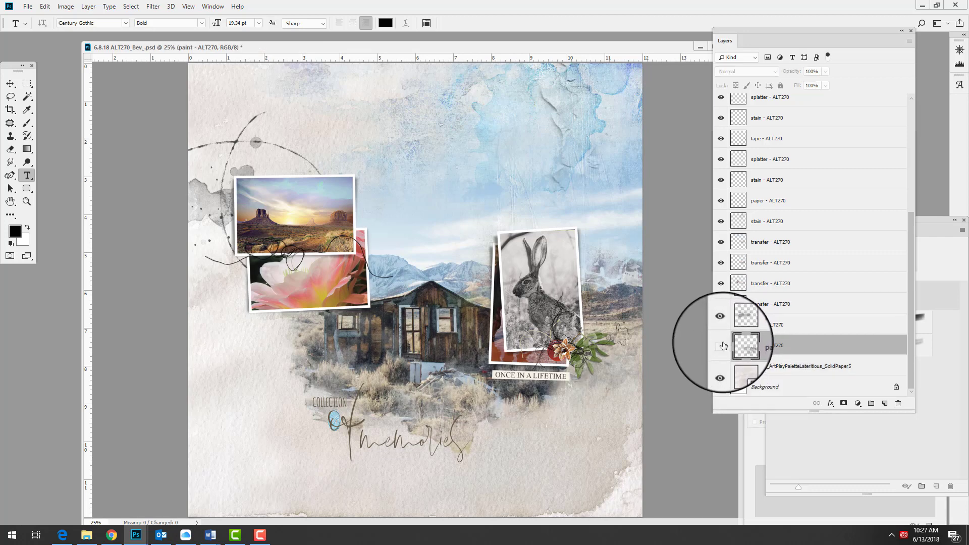
{"action": "left_click", "coordinate": [721, 347]}
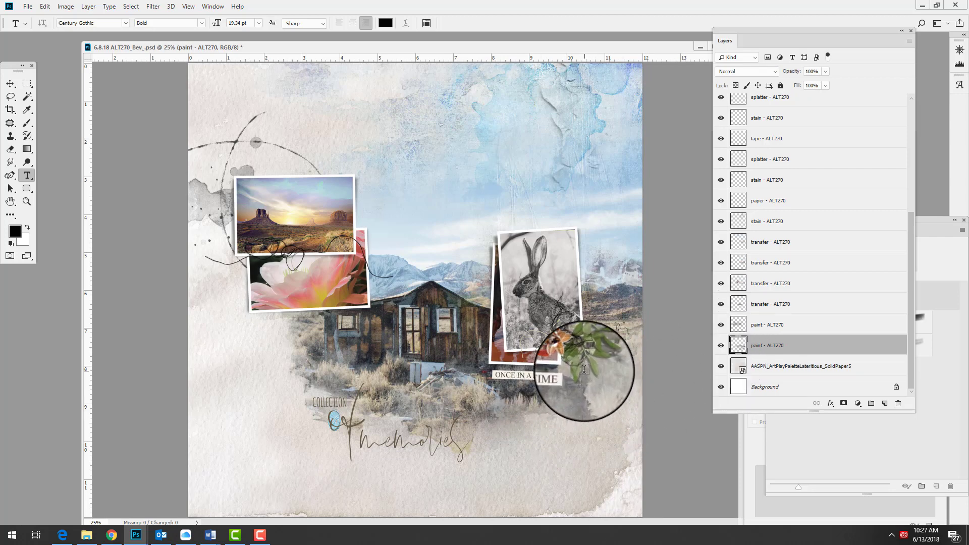
{"action": "left_click", "coordinate": [744, 327]}
{"action": "left_click", "coordinate": [721, 327]}
{"action": "left_click", "coordinate": [722, 326]}
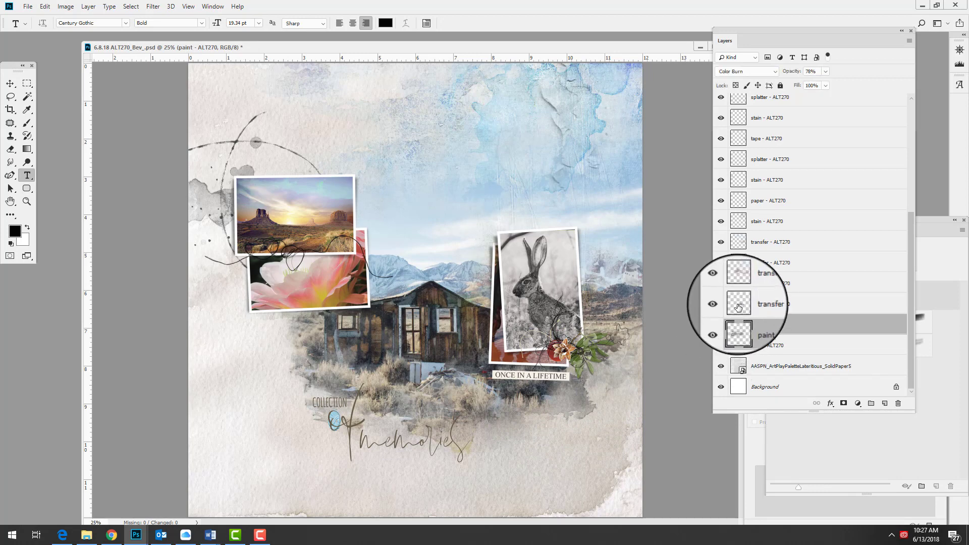
{"action": "left_click", "coordinate": [727, 304]}
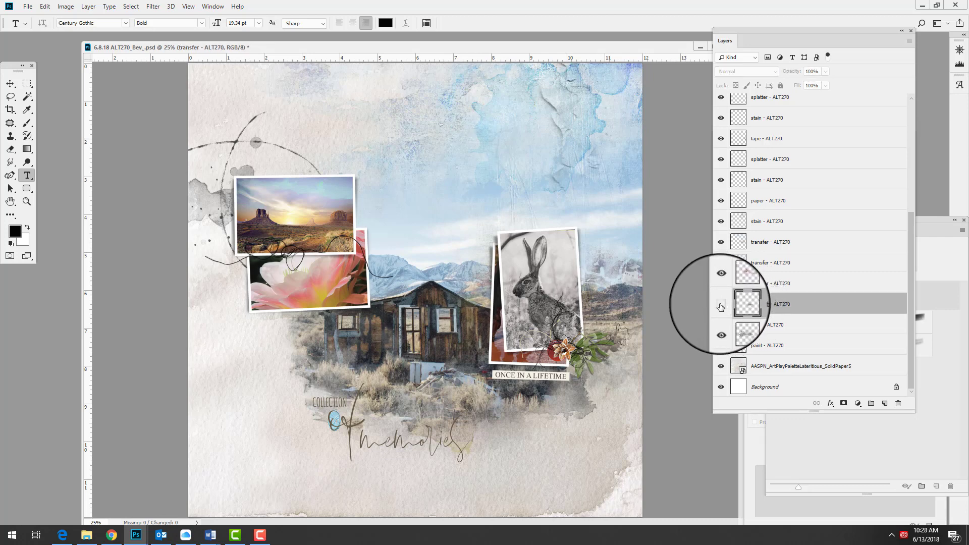
{"action": "left_click", "coordinate": [721, 306]}
{"action": "left_click_drag", "start_coordinate": [911, 245], "coordinate": [907, 160]}
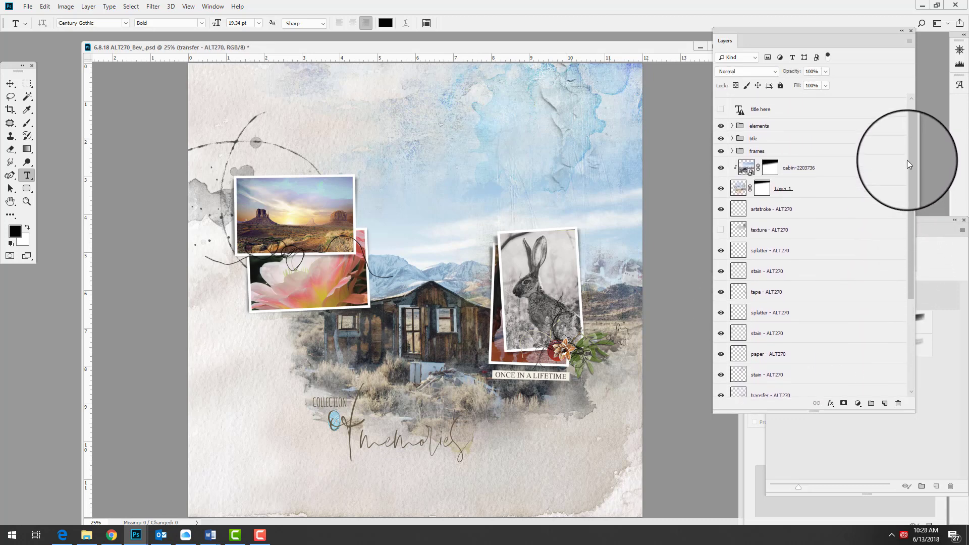
Step: Hide the cabin photo and preview the red and blue transfer textures, leaving them visible
{"action": "left_click", "coordinate": [721, 190]}
{"action": "left_click_drag", "start_coordinate": [915, 232], "coordinate": [922, 309]}
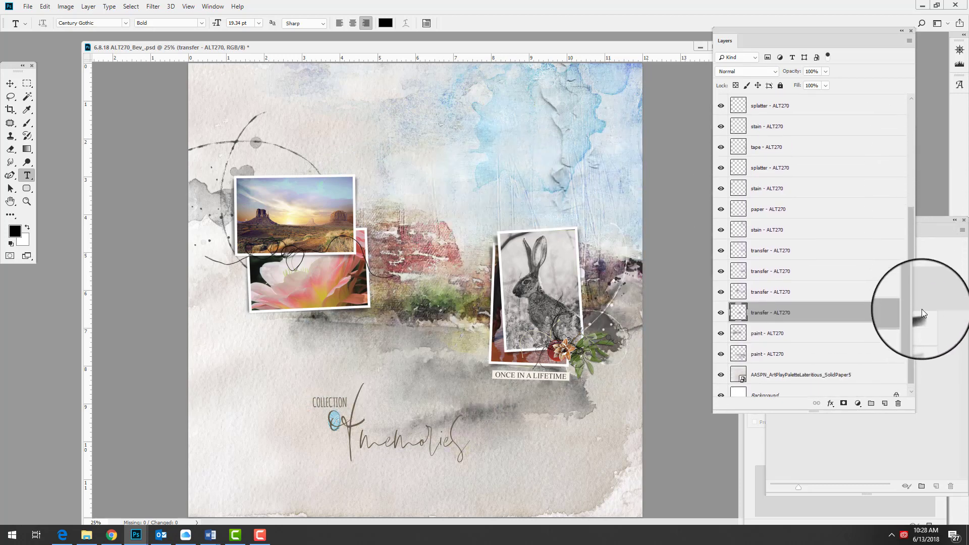
{"action": "left_click", "coordinate": [721, 292]}
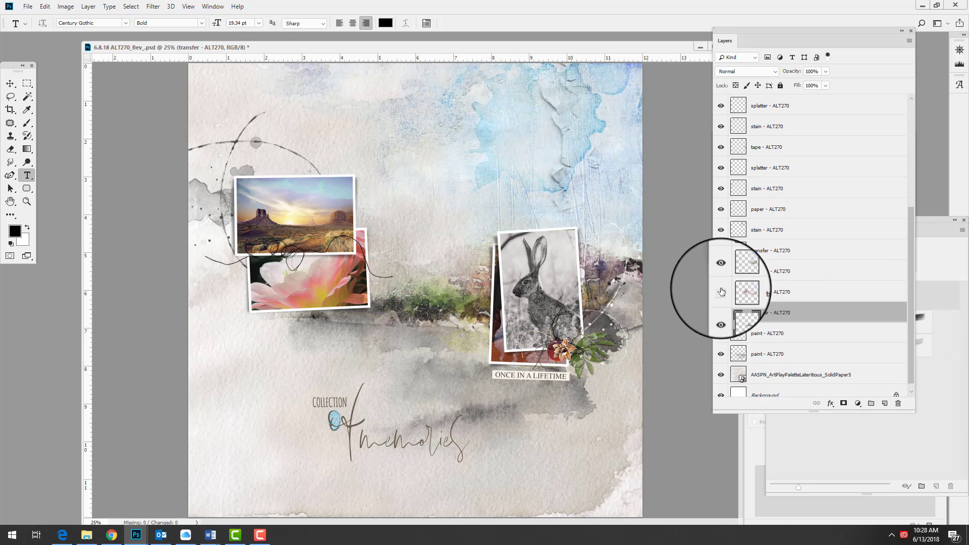
{"action": "left_click", "coordinate": [722, 292]}
{"action": "left_click", "coordinate": [721, 272]}
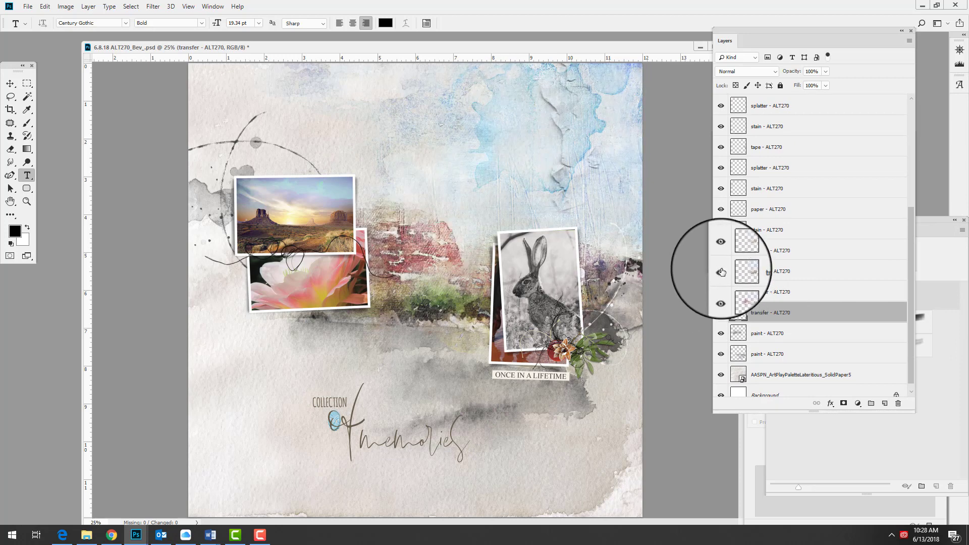
{"action": "left_click", "coordinate": [722, 251]}
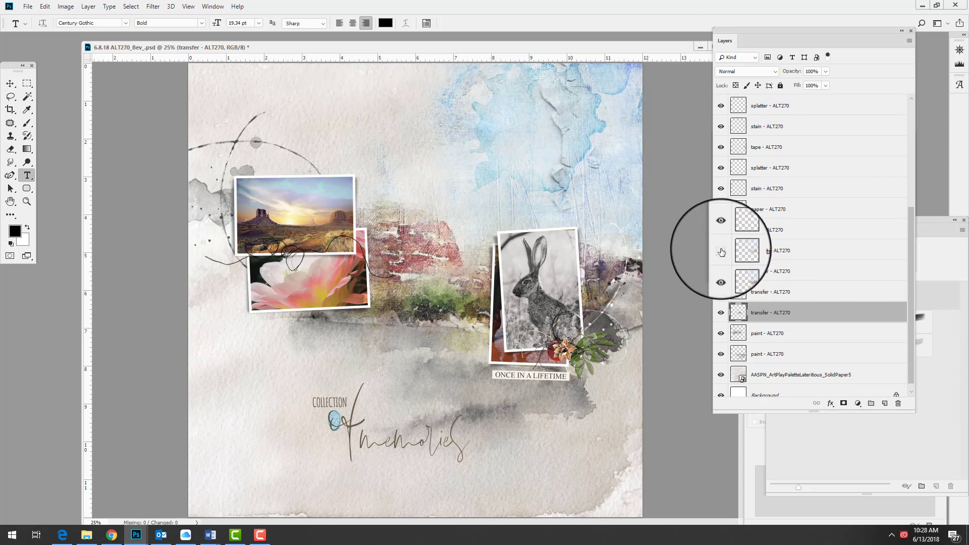
{"action": "left_click", "coordinate": [720, 252]}
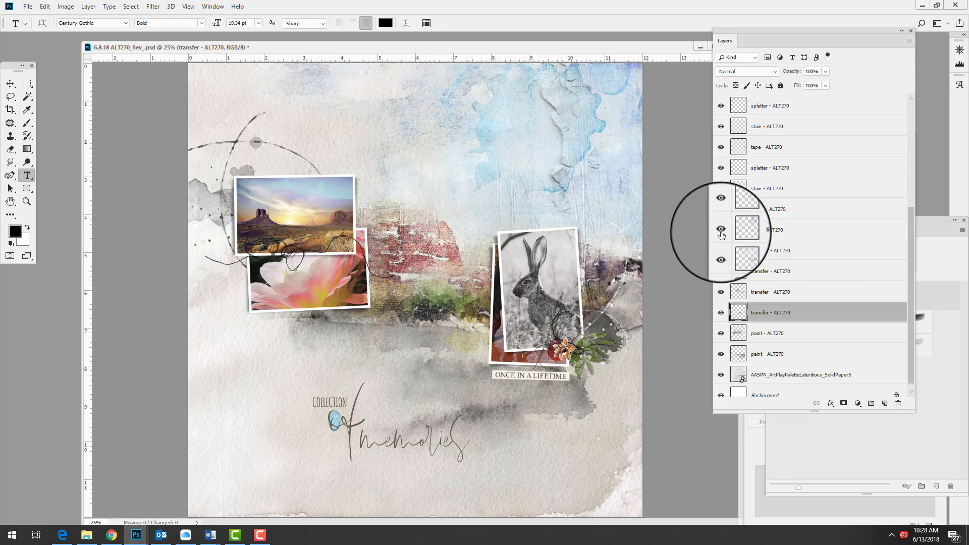
{"action": "left_click", "coordinate": [720, 231]}
{"action": "left_click", "coordinate": [720, 230]}
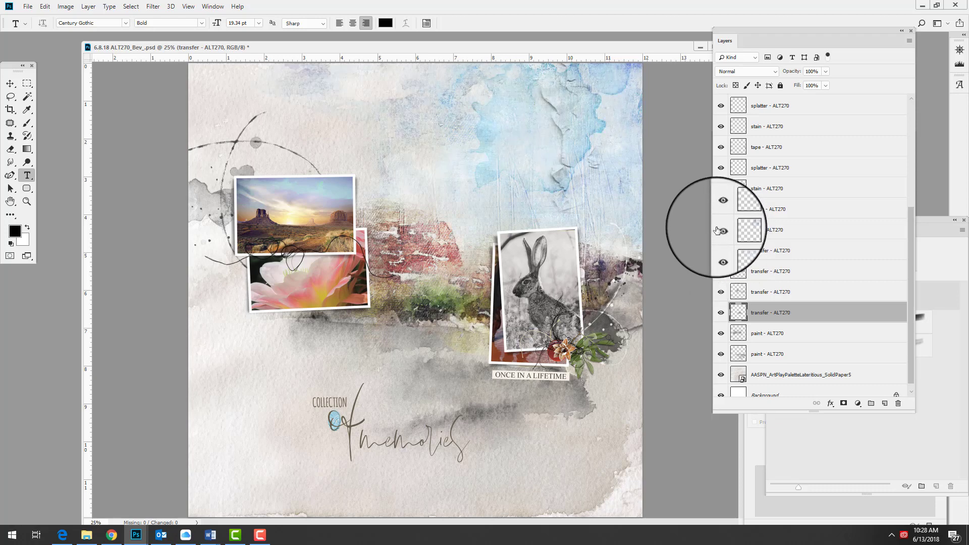
{"action": "scroll", "coordinate": [912, 220], "scroll_direction": "up", "scroll_amount": 1}
{"action": "scroll", "coordinate": [912, 221], "scroll_direction": "up", "scroll_amount": 2}
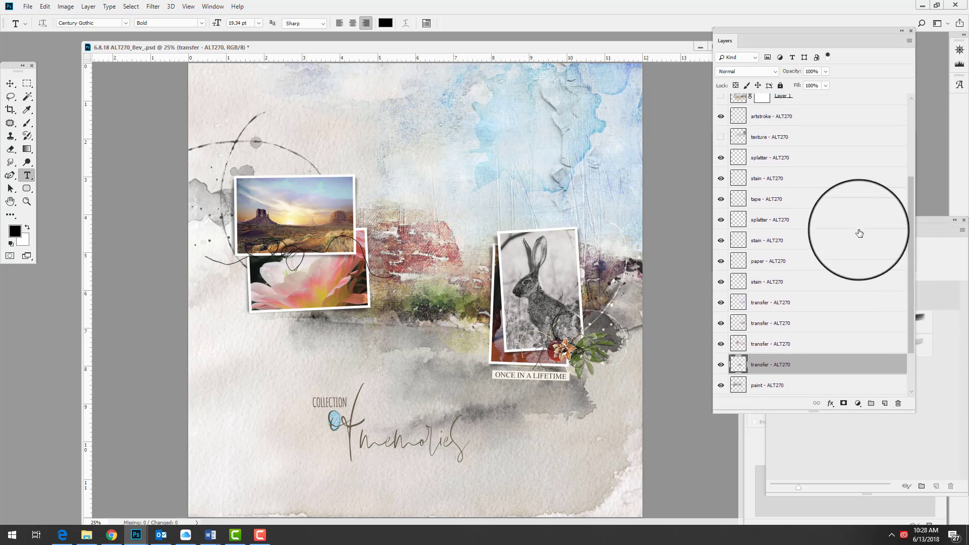
Step: Compare the page without the stain - ALT270 layer, then lower its opacity from 54% to 30%
{"action": "left_click", "coordinate": [721, 282]}
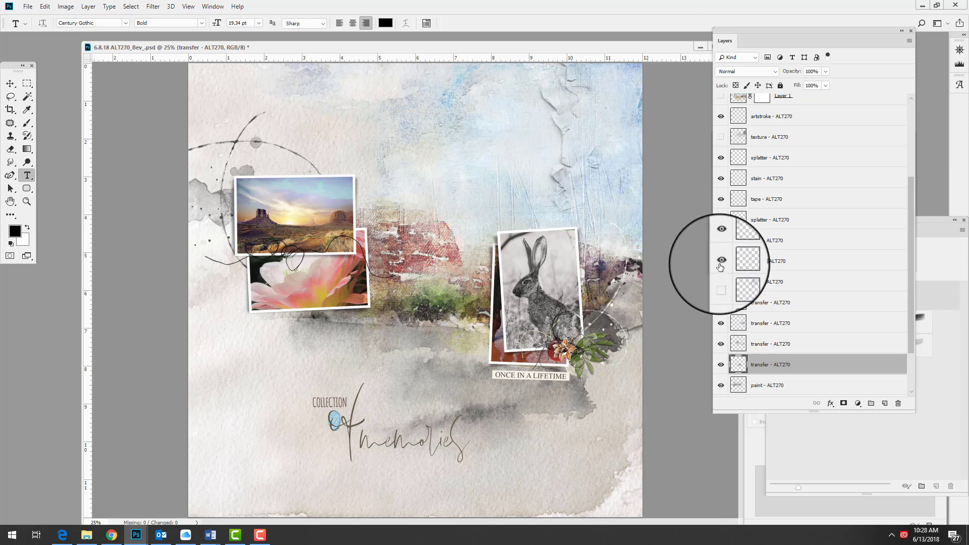
{"action": "left_click", "coordinate": [722, 283]}
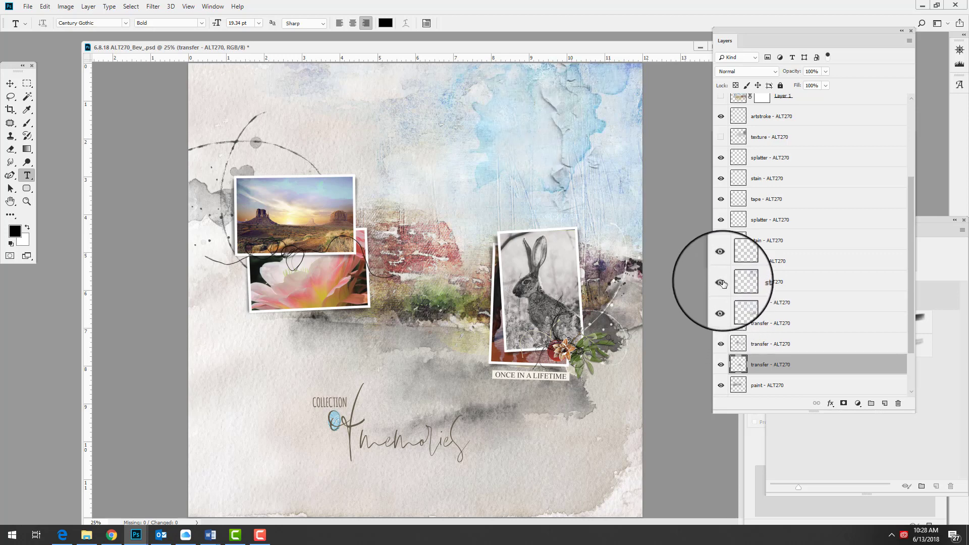
{"action": "left_click", "coordinate": [722, 283]}
{"action": "left_click", "coordinate": [722, 283]}
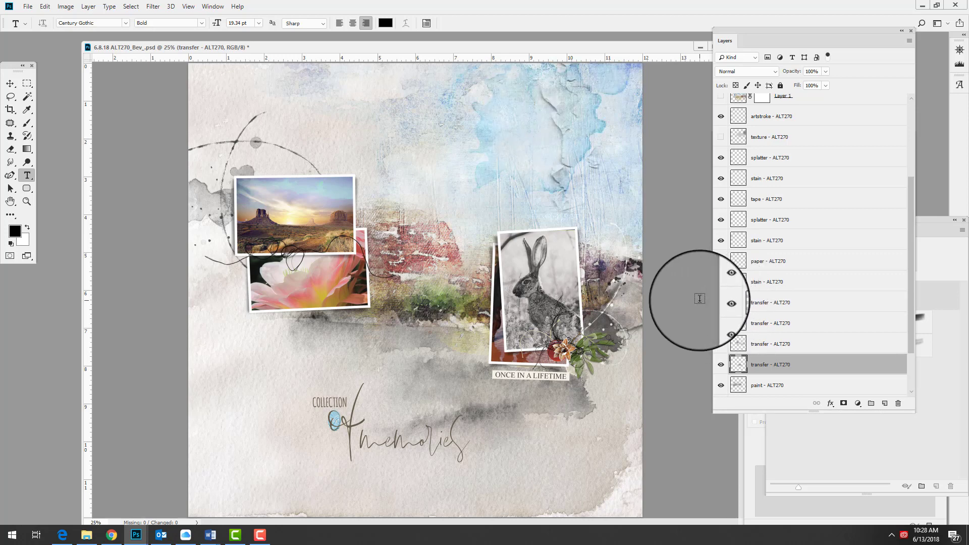
{"action": "left_click", "coordinate": [742, 282]}
{"action": "left_click", "coordinate": [828, 73]}
{"action": "mouse_move", "coordinate": [823, 81]}
{"action": "left_mouse_down"}
{"action": "mouse_move", "coordinate": [810, 84]}
{"action": "mouse_move", "coordinate": [822, 82]}
{"action": "left_mouse_up"}
{"action": "left_click", "coordinate": [754, 261]}
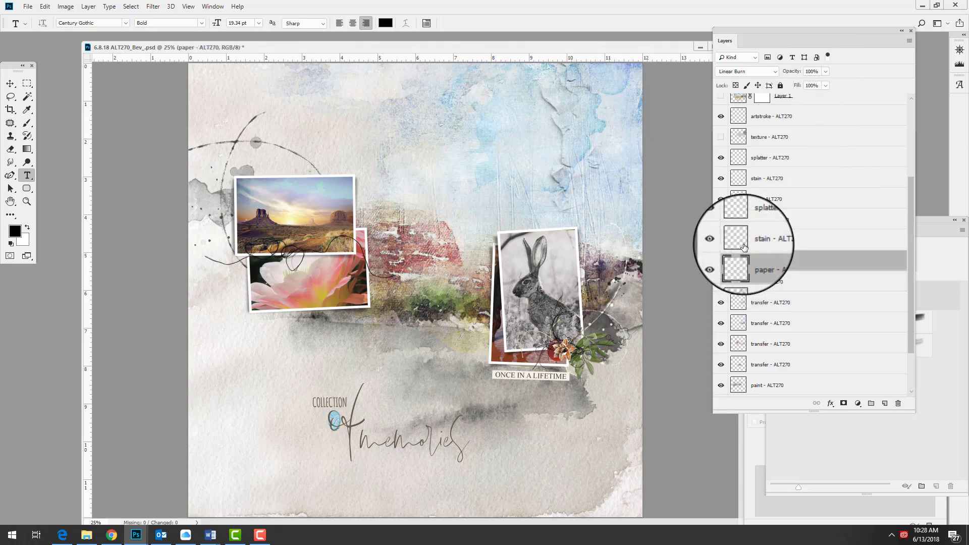
{"action": "left_click", "coordinate": [721, 242]}
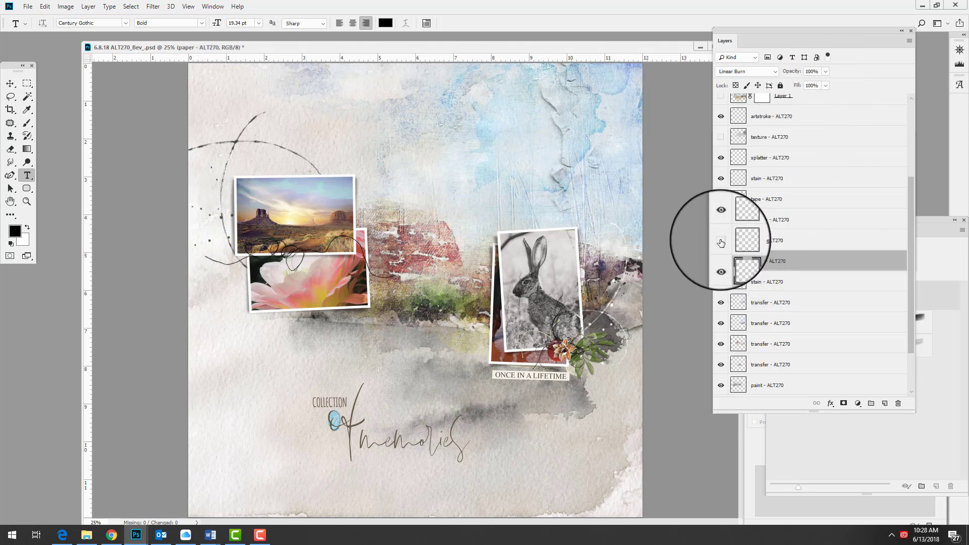
{"action": "left_click", "coordinate": [722, 242]}
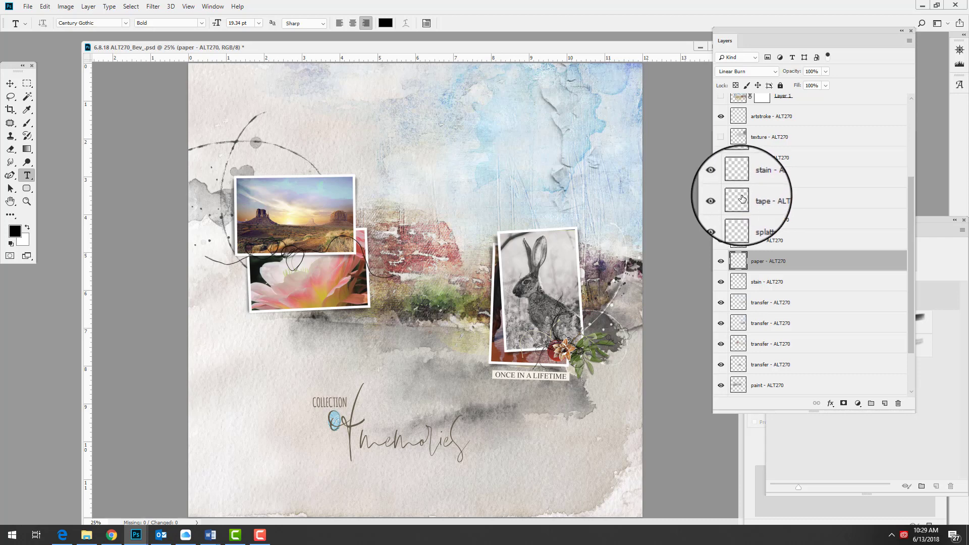
{"action": "left_click", "coordinate": [730, 200]}
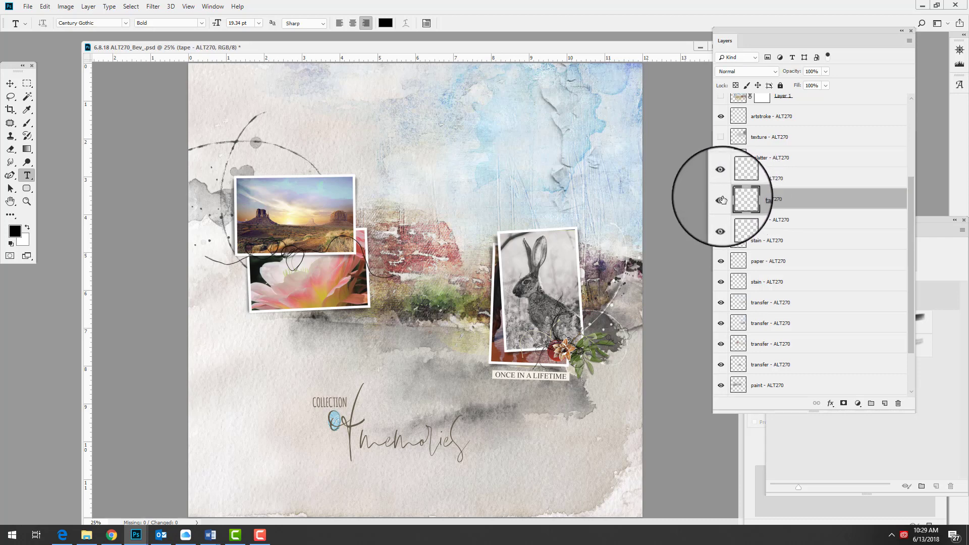
{"action": "left_click", "coordinate": [722, 200]}
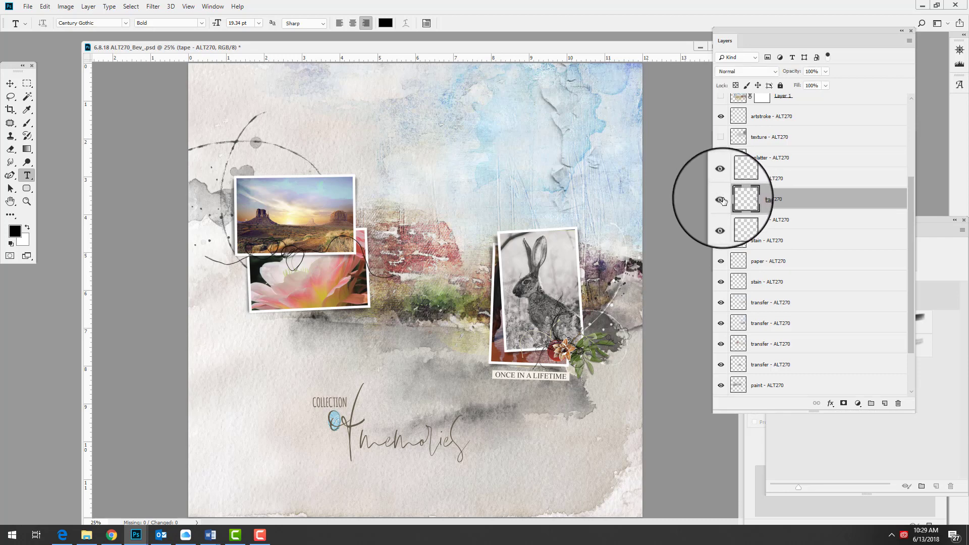
{"action": "left_click", "coordinate": [742, 179]}
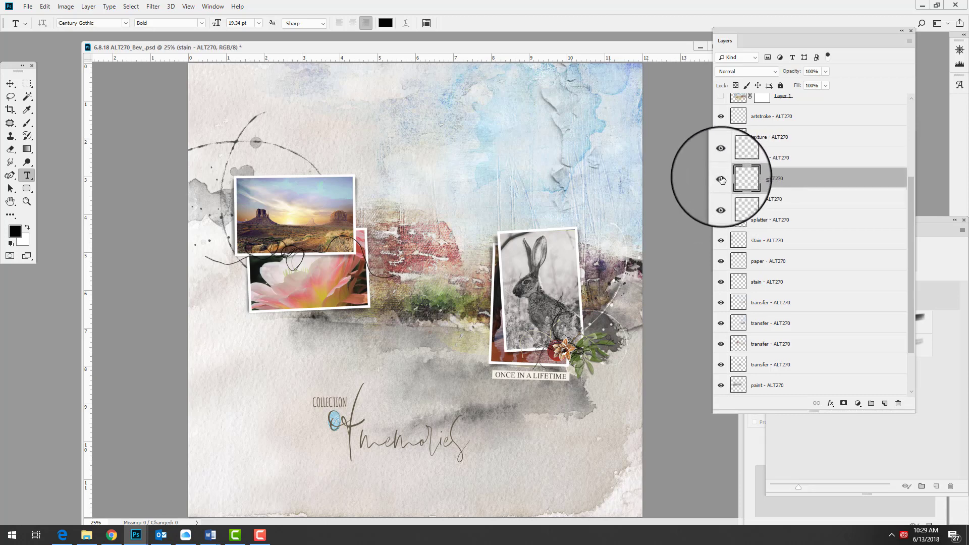
{"action": "left_click", "coordinate": [721, 178]}
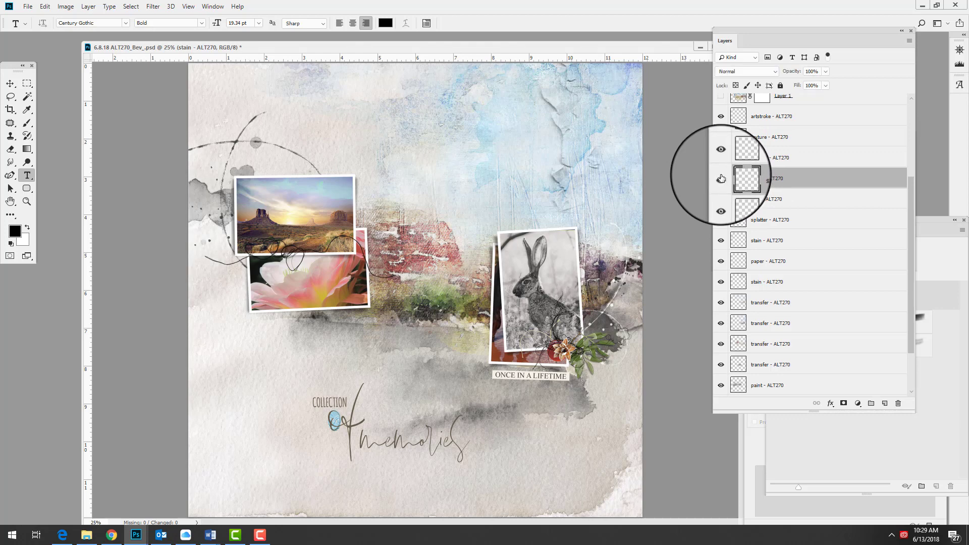
{"action": "left_click", "coordinate": [740, 159]}
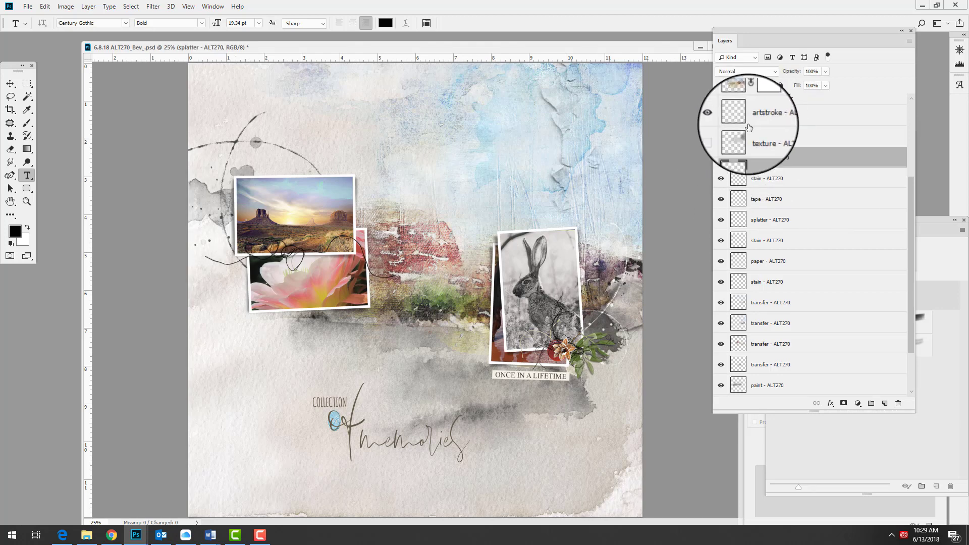
{"action": "left_click", "coordinate": [745, 136]}
{"action": "left_click", "coordinate": [722, 139]}
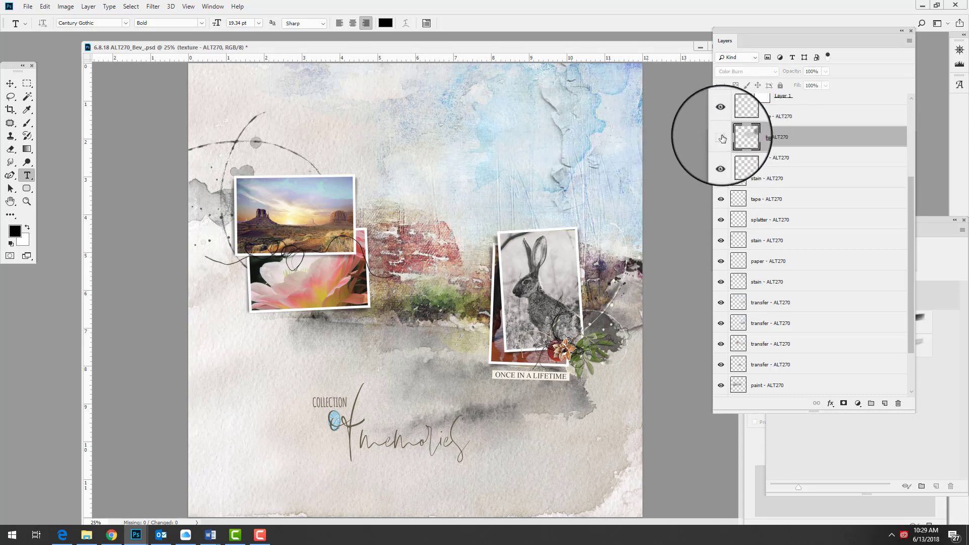
{"action": "left_click", "coordinate": [722, 138]}
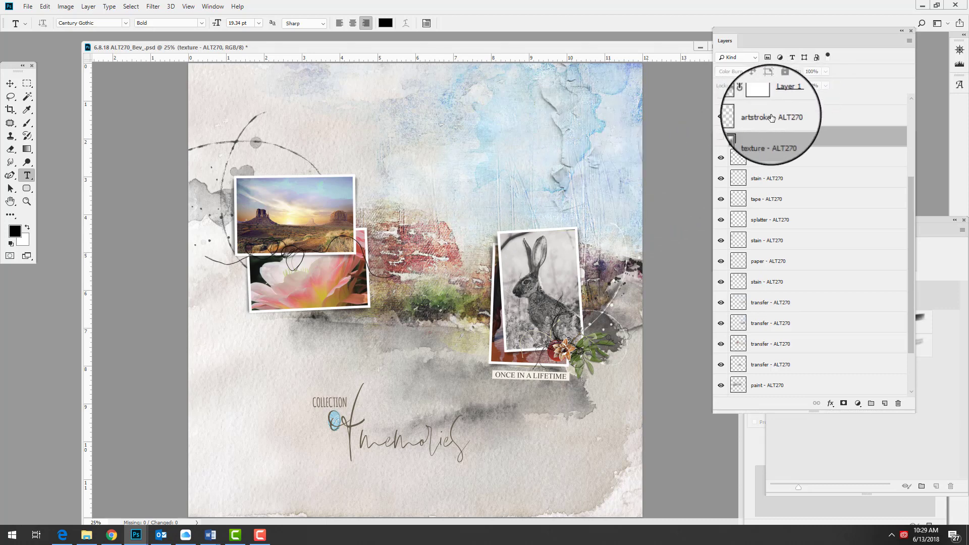
{"action": "left_click", "coordinate": [771, 118]}
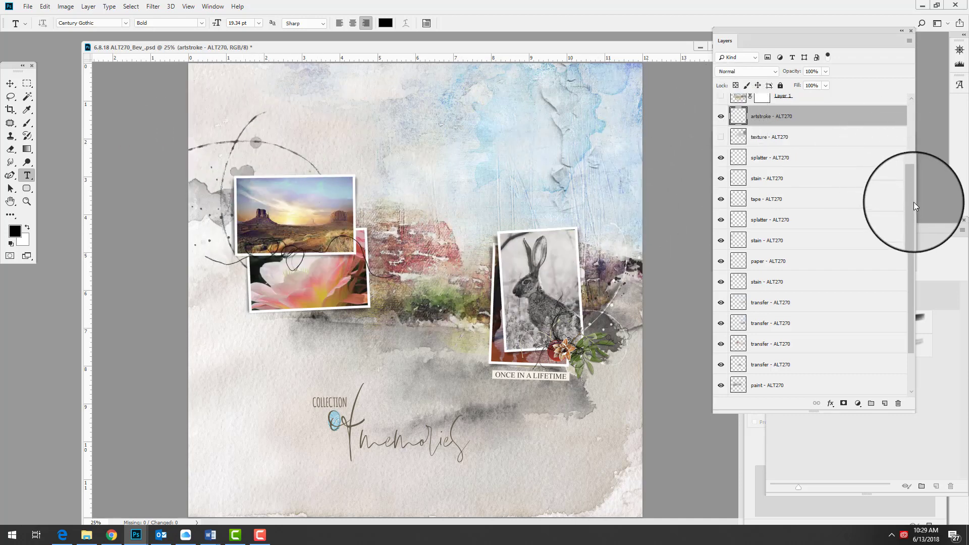
Step: Turn on Layer 1 and show the cabin-2203736 photo again after comparing it hidden
{"action": "left_click_drag", "start_coordinate": [914, 202], "coordinate": [916, 121]}
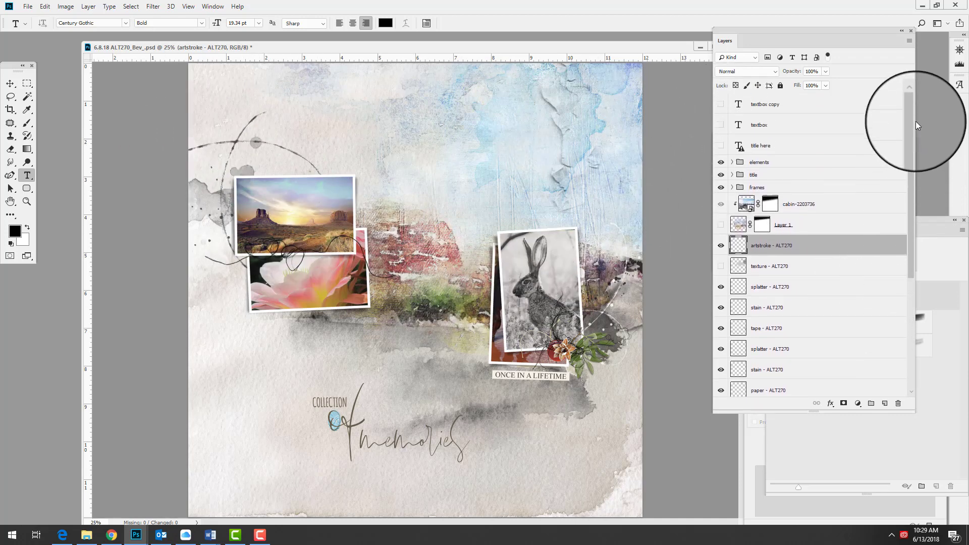
{"action": "left_click", "coordinate": [721, 225]}
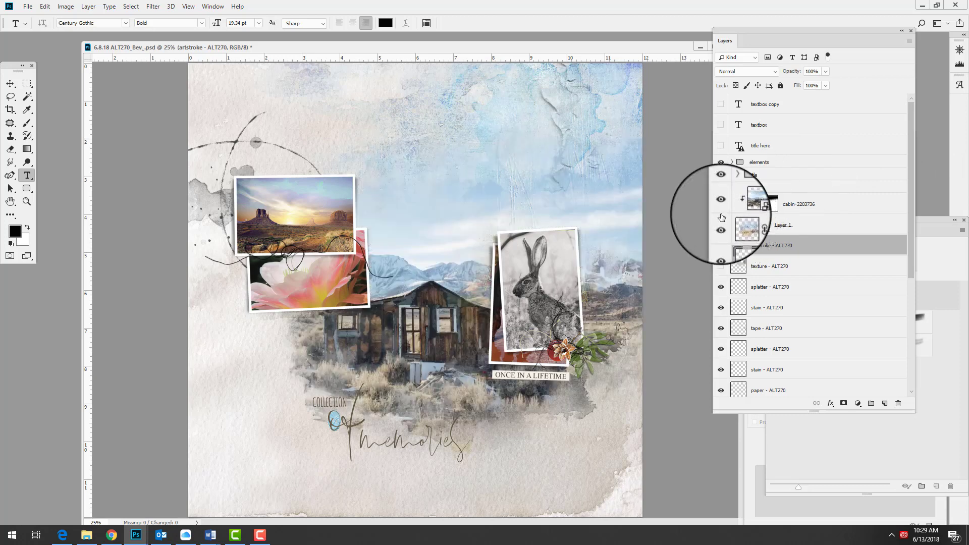
{"action": "left_click", "coordinate": [721, 204]}
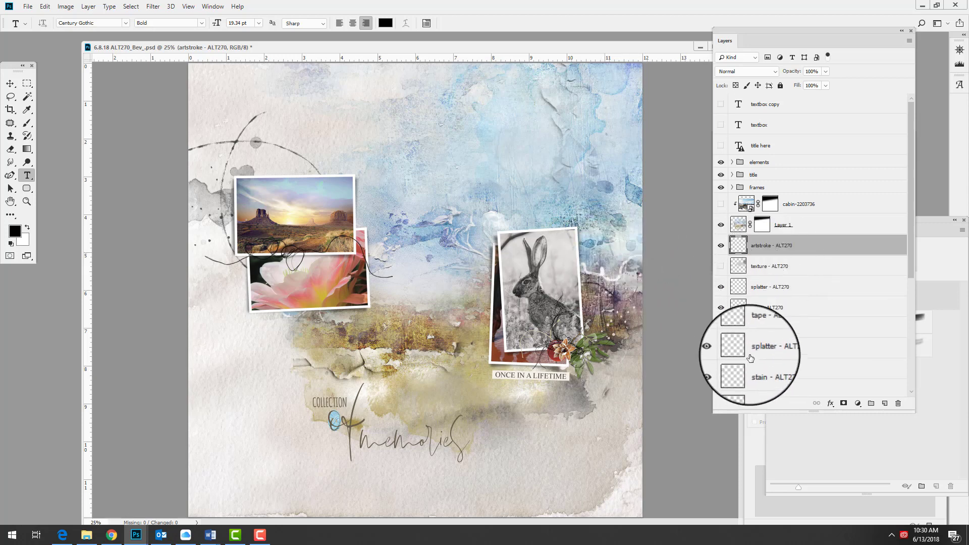
{"action": "left_click", "coordinate": [733, 228]}
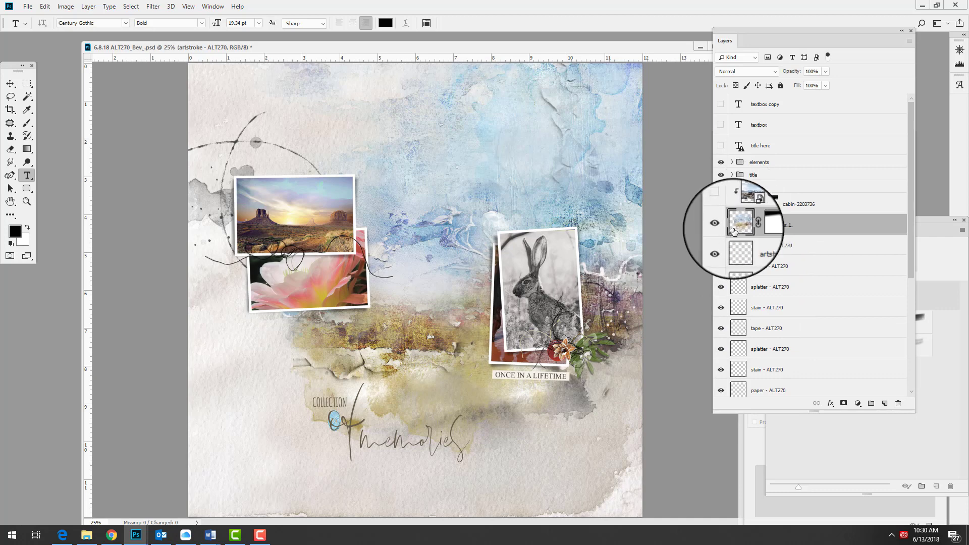
{"action": "left_click", "coordinate": [740, 204]}
{"action": "left_click", "coordinate": [721, 204]}
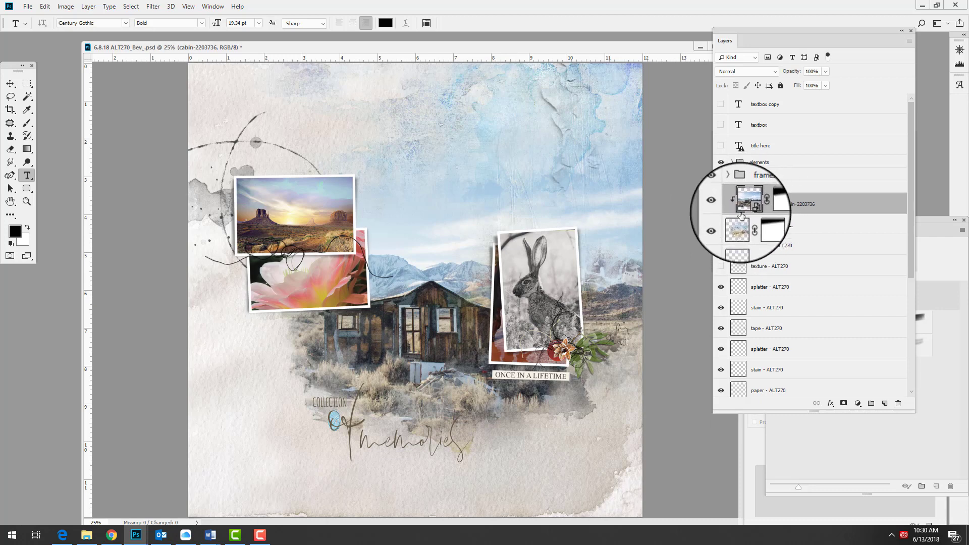
Step: Release the cabin photo's clipping mask and clip it to Layer 1 again
{"action": "left_click", "coordinate": [89, 7]}
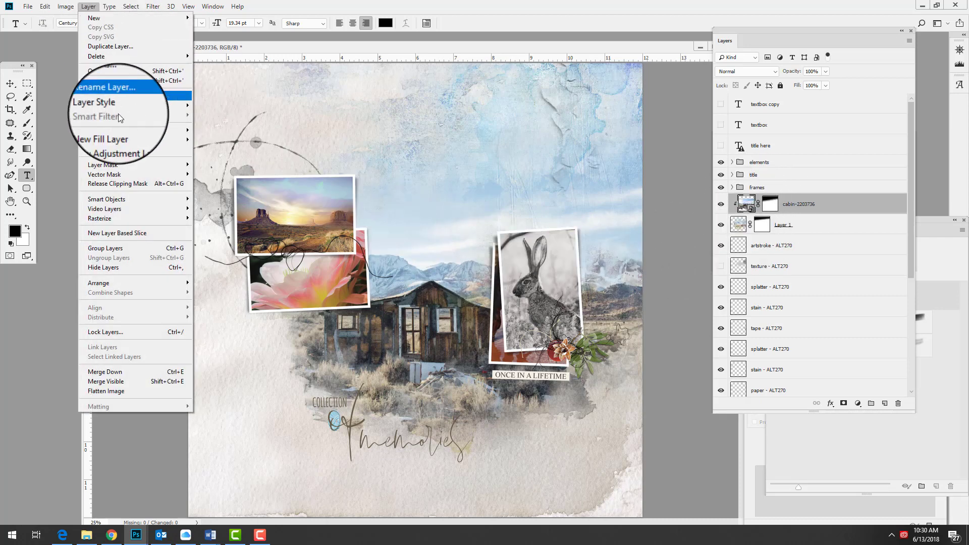
{"action": "left_click", "coordinate": [123, 184]}
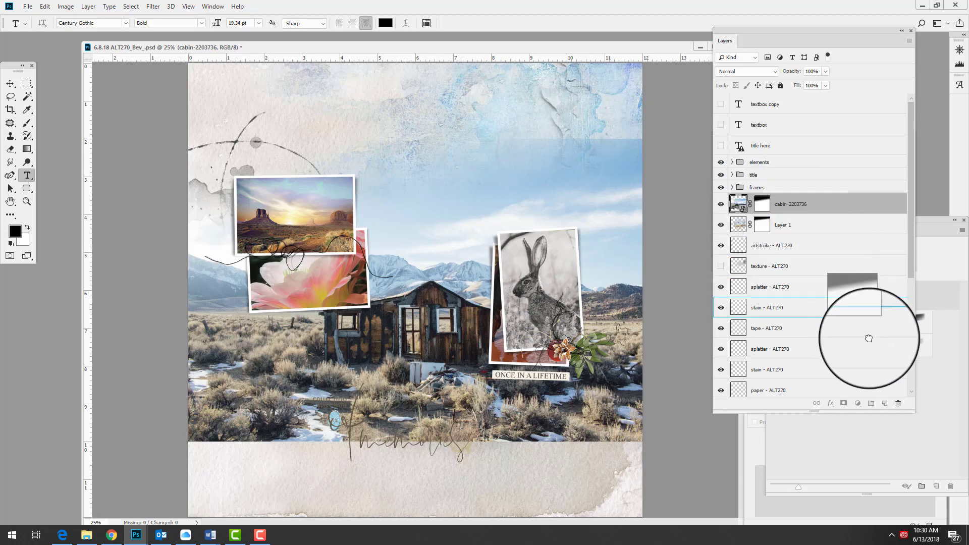
{"action": "key", "text": "ctrl+alt+g"}
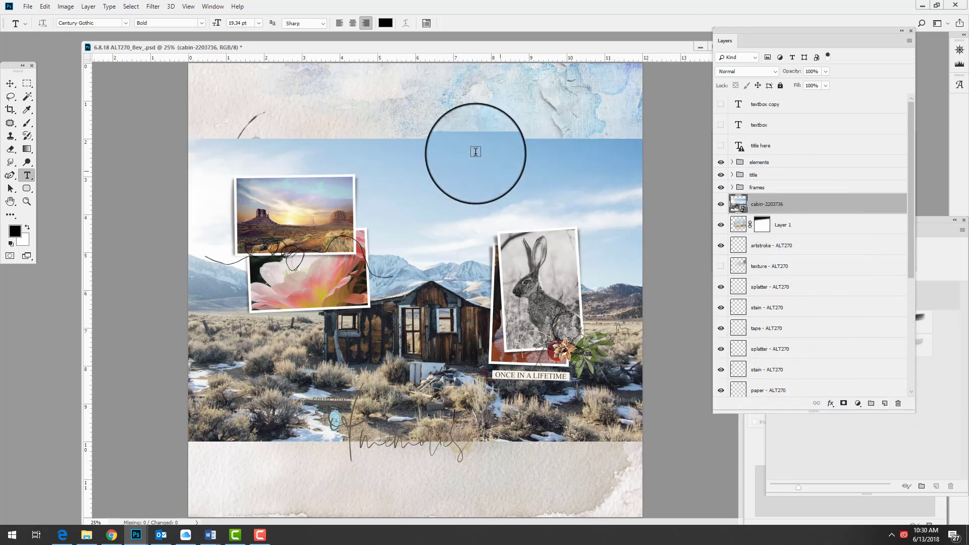
{"action": "left_click", "coordinate": [88, 6]}
{"action": "left_click", "coordinate": [108, 186]}
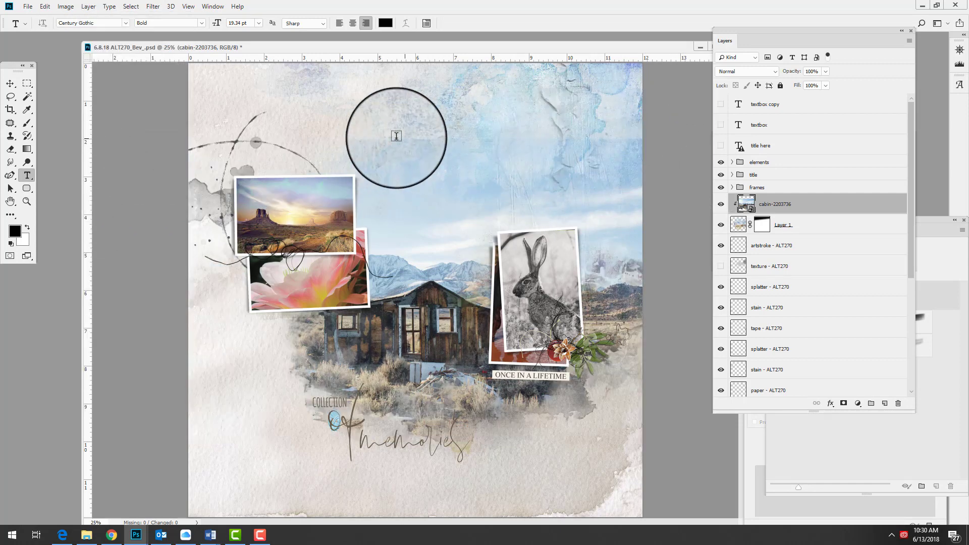
Step: Add a layer mask to the cabin photo and drag a gradient to fade its top into the page
{"action": "left_click", "coordinate": [844, 404]}
{"action": "left_click", "coordinate": [27, 149]}
{"action": "left_click", "coordinate": [27, 149]}
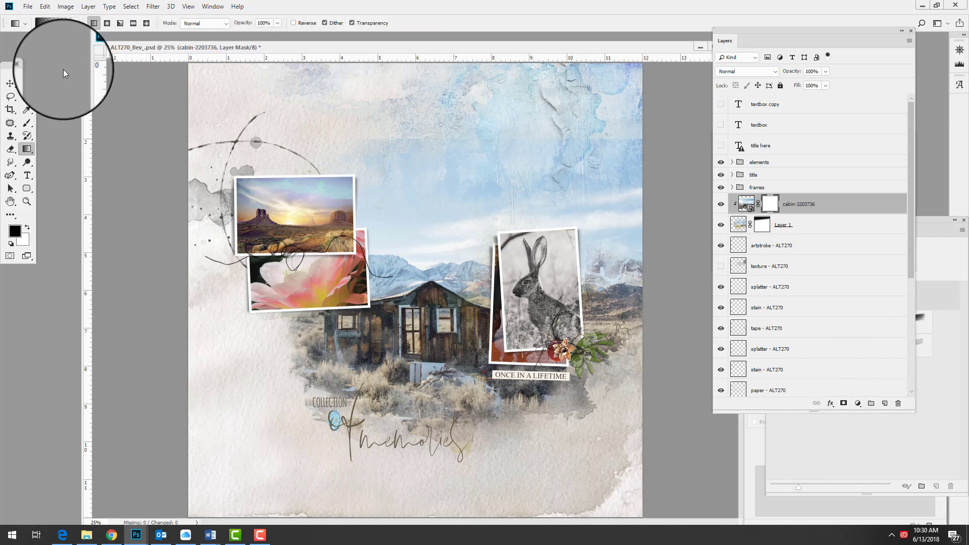
{"action": "left_click_drag", "start_coordinate": [468, 137], "coordinate": [465, 242]}
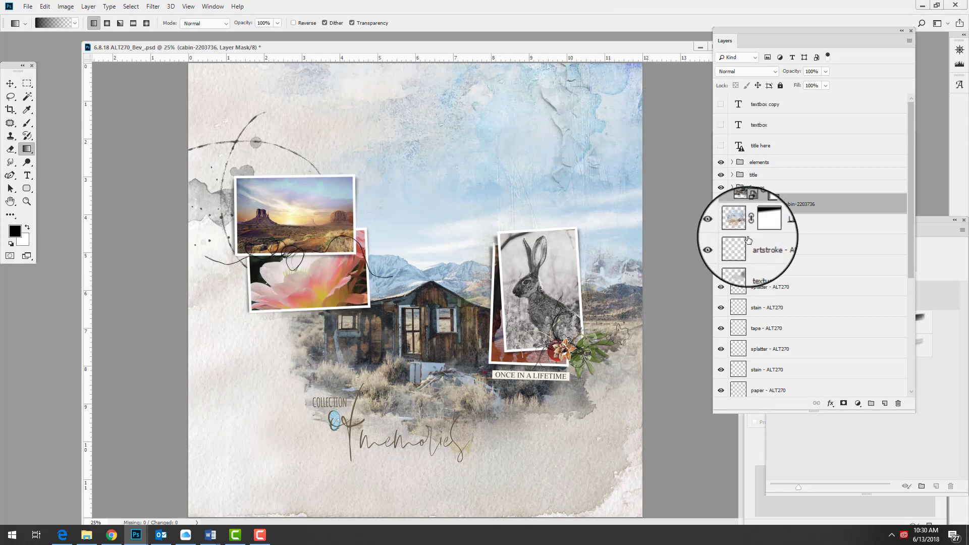
{"action": "left_click", "coordinate": [735, 228]}
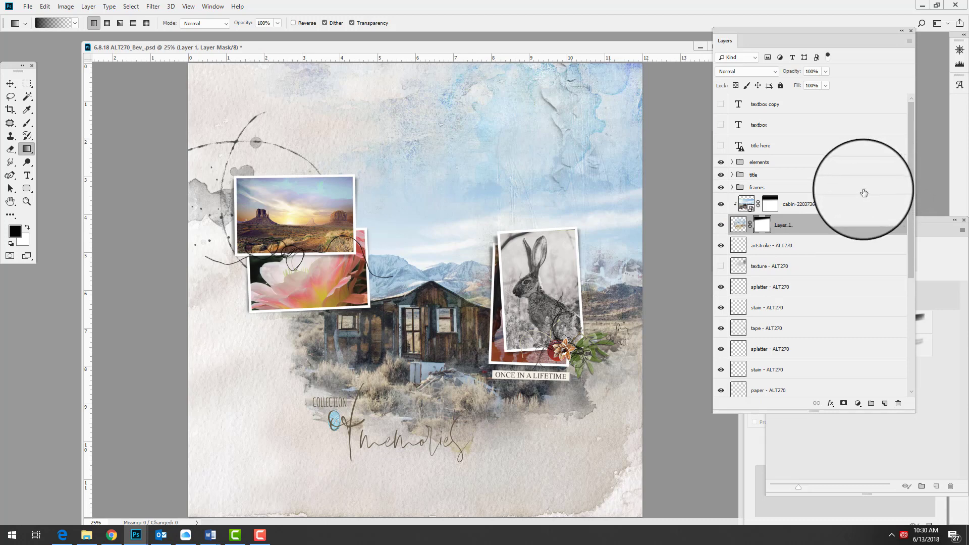
{"action": "left_click", "coordinate": [732, 189]}
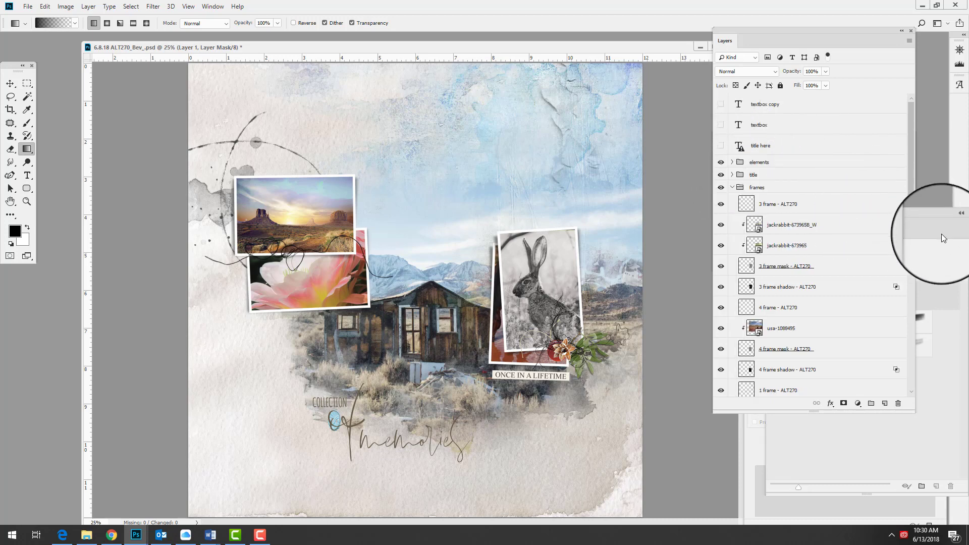
{"action": "left_click_drag", "start_coordinate": [910, 197], "coordinate": [923, 277]}
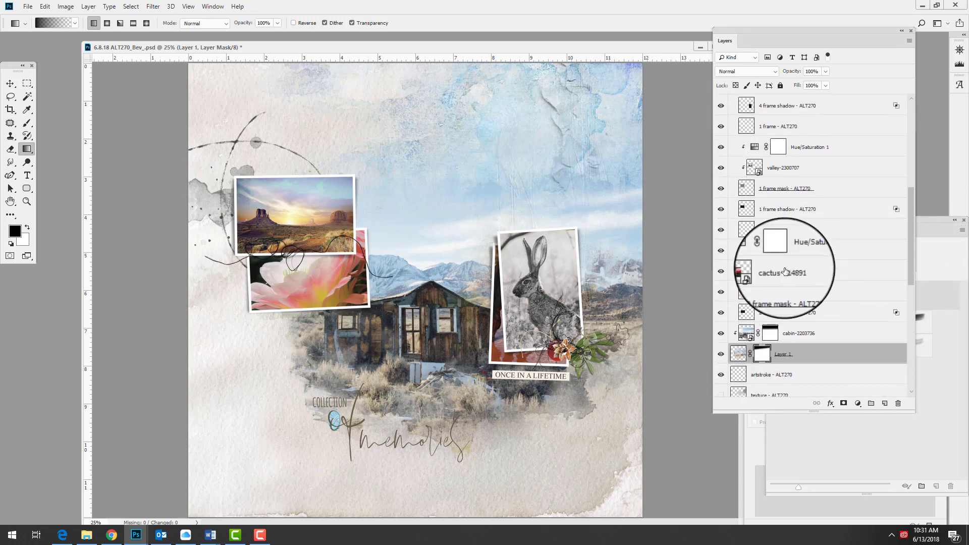
{"action": "left_click", "coordinate": [721, 271]}
{"action": "left_click", "coordinate": [721, 273]}
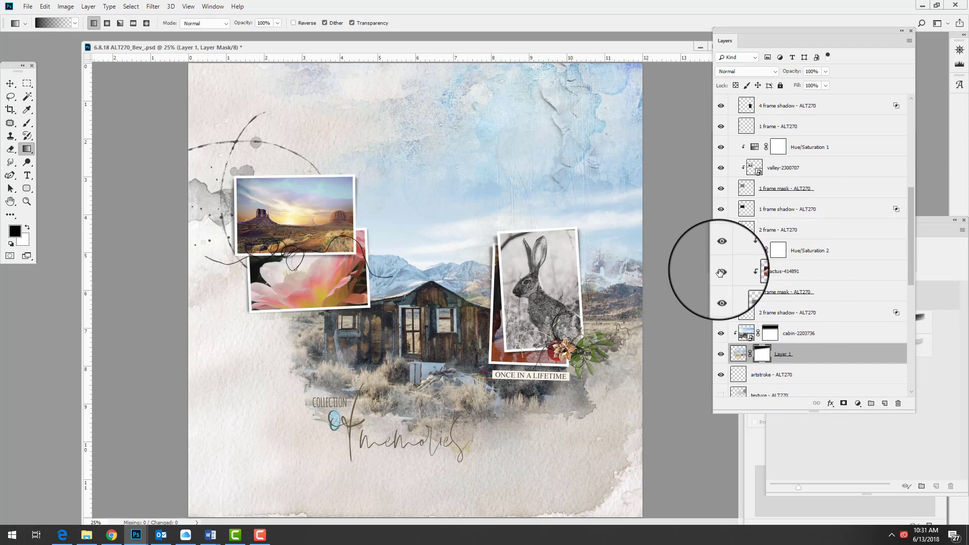
{"action": "left_click", "coordinate": [799, 256]}
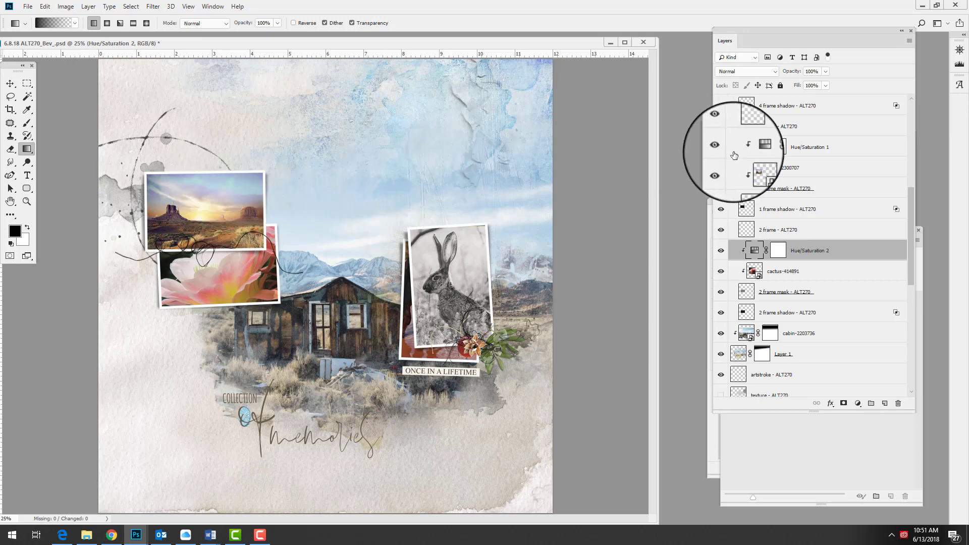
{"action": "left_click", "coordinate": [780, 168]}
{"action": "left_click", "coordinate": [794, 148]}
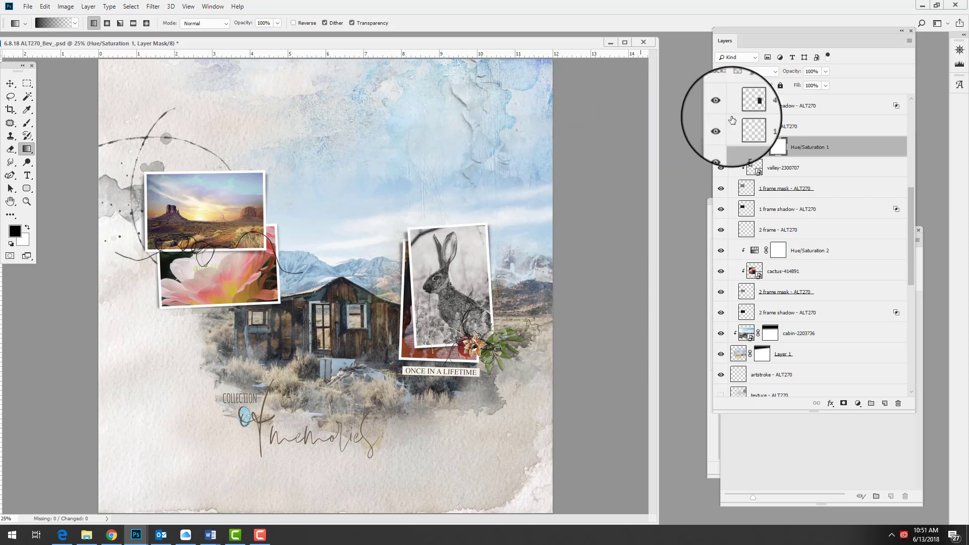
{"action": "left_click", "coordinate": [857, 126]}
{"action": "left_click_drag", "start_coordinate": [912, 223], "coordinate": [918, 186]}
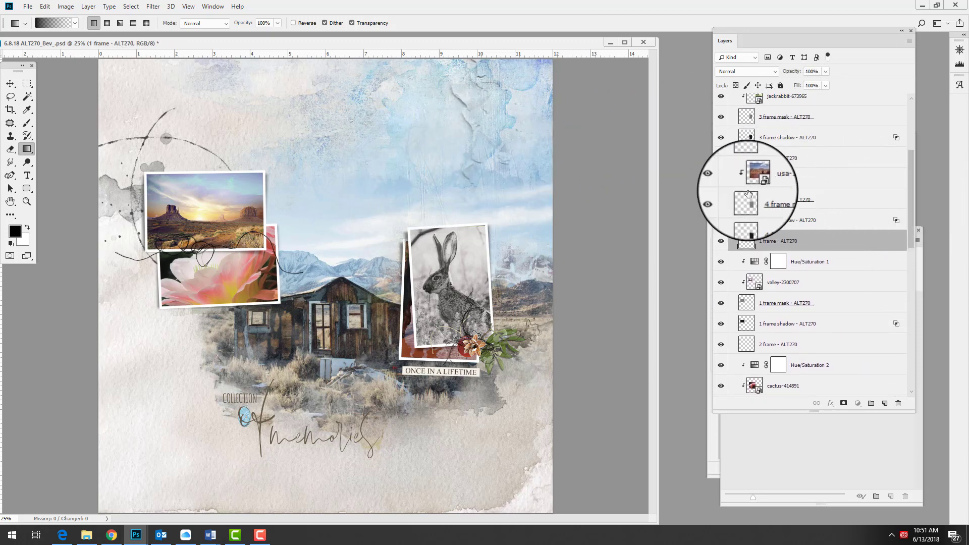
{"action": "left_click", "coordinate": [778, 179]}
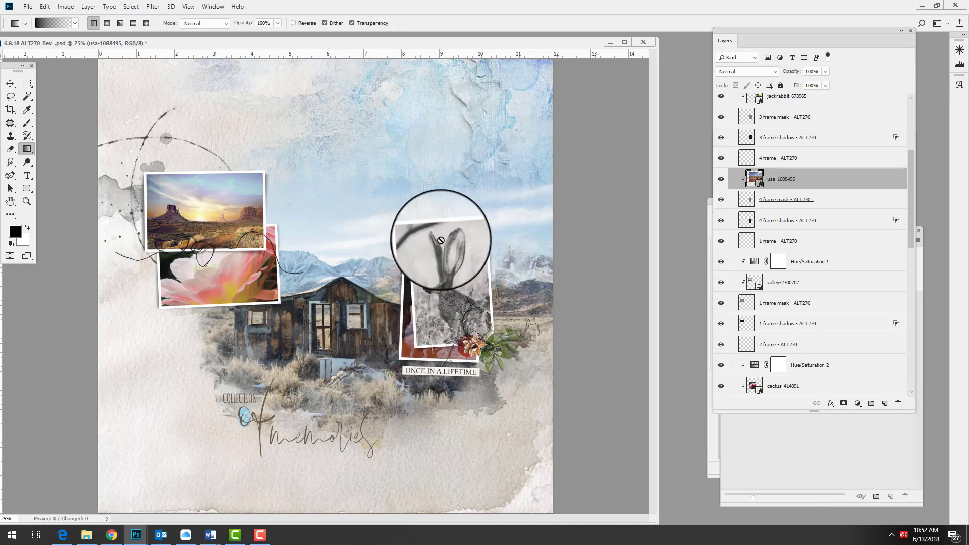
{"action": "left_click_drag", "start_coordinate": [910, 199], "coordinate": [912, 161]}
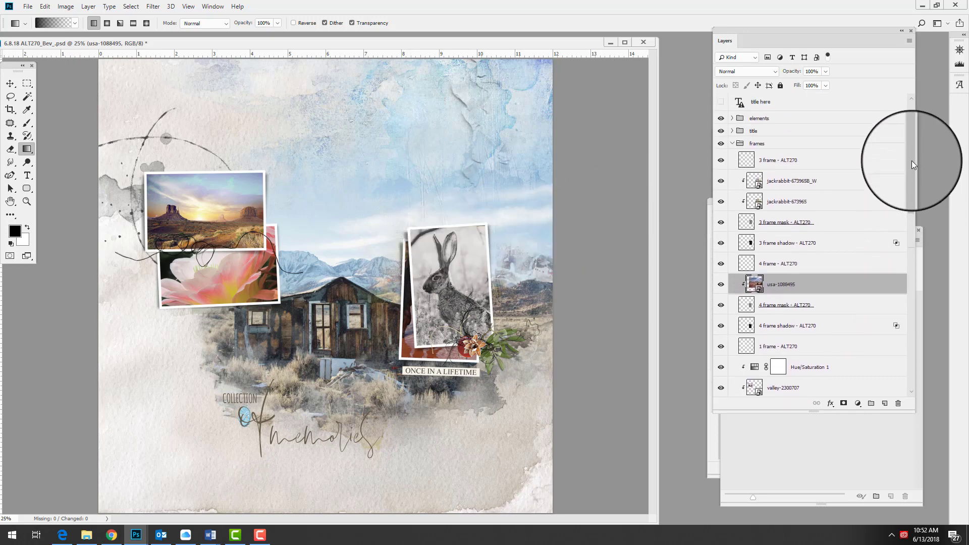
{"action": "left_click", "coordinate": [762, 192]}
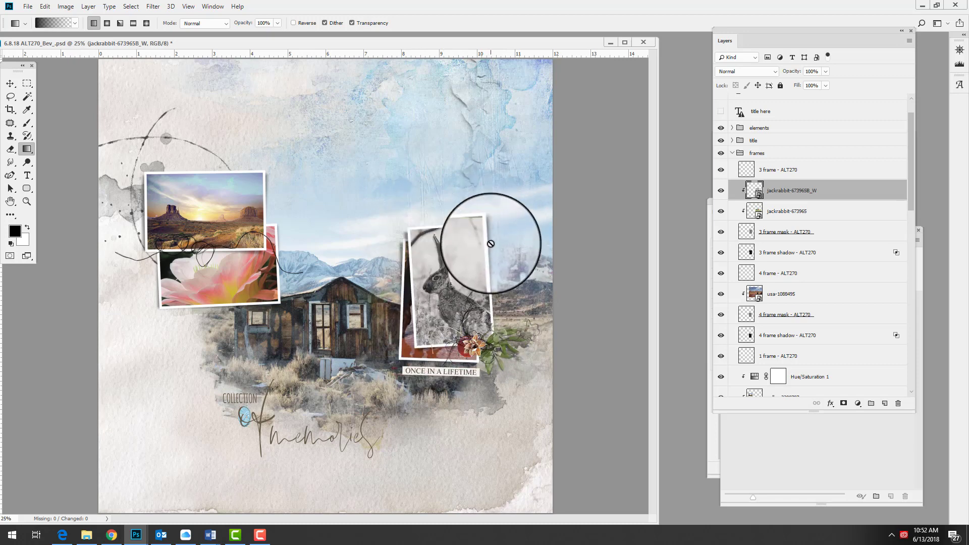
{"action": "left_click", "coordinate": [722, 192]}
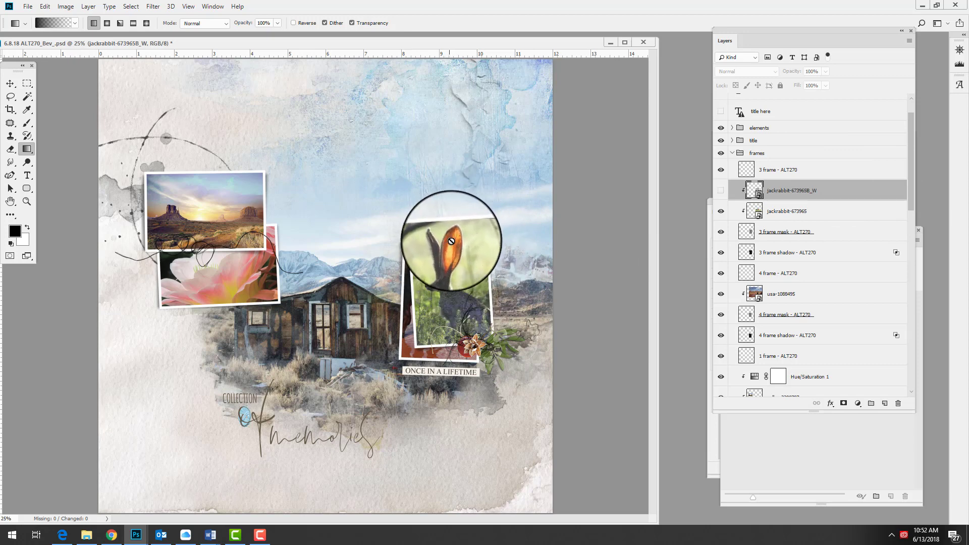
{"action": "left_click", "coordinate": [721, 192]}
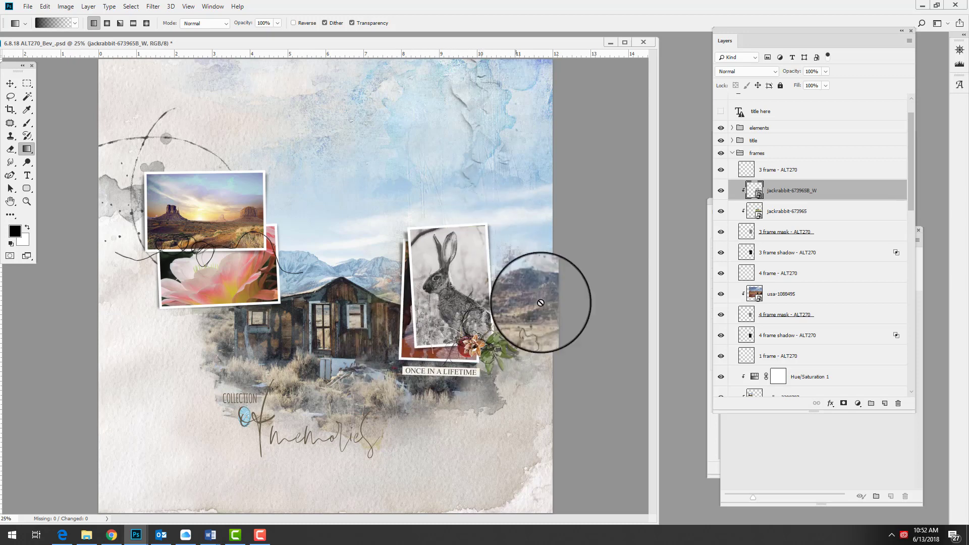
{"action": "left_click", "coordinate": [766, 172]}
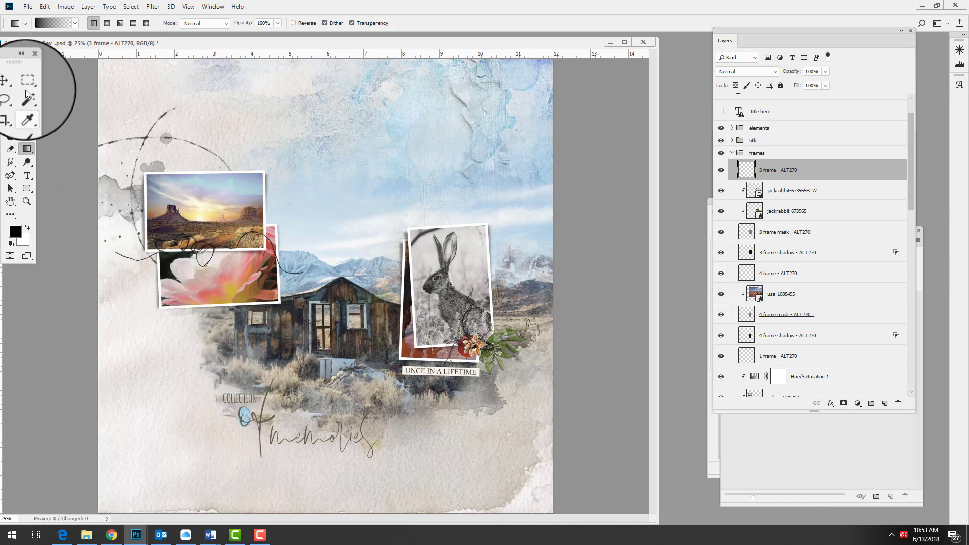
Step: Select the blue button beside the title, then expand the elements group and make it visible
{"action": "left_click", "coordinate": [243, 415]}
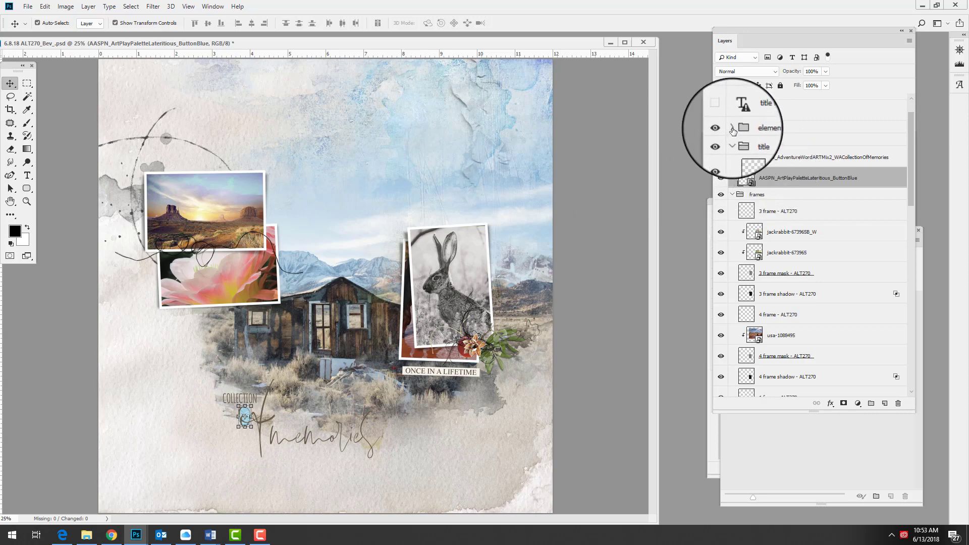
{"action": "left_click", "coordinate": [732, 129]}
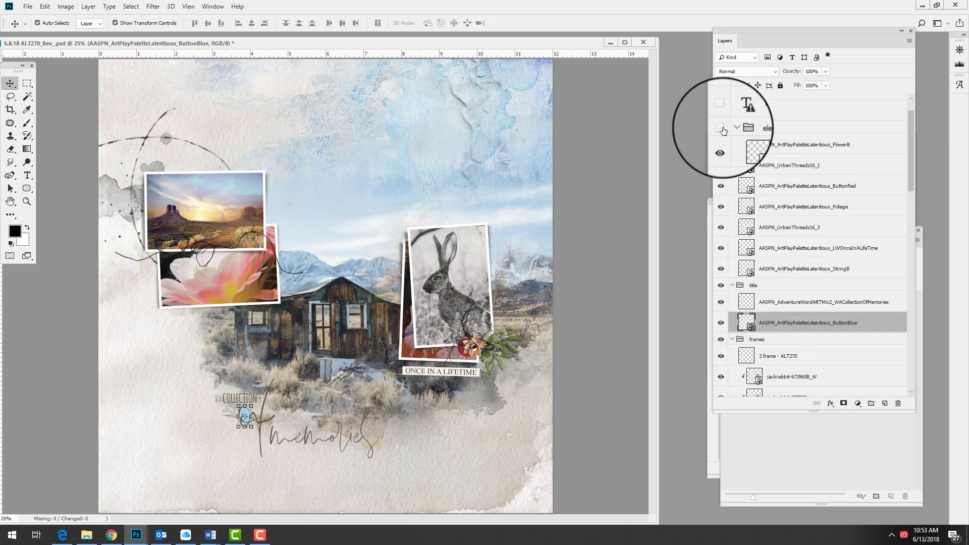
{"action": "left_click", "coordinate": [721, 129]}
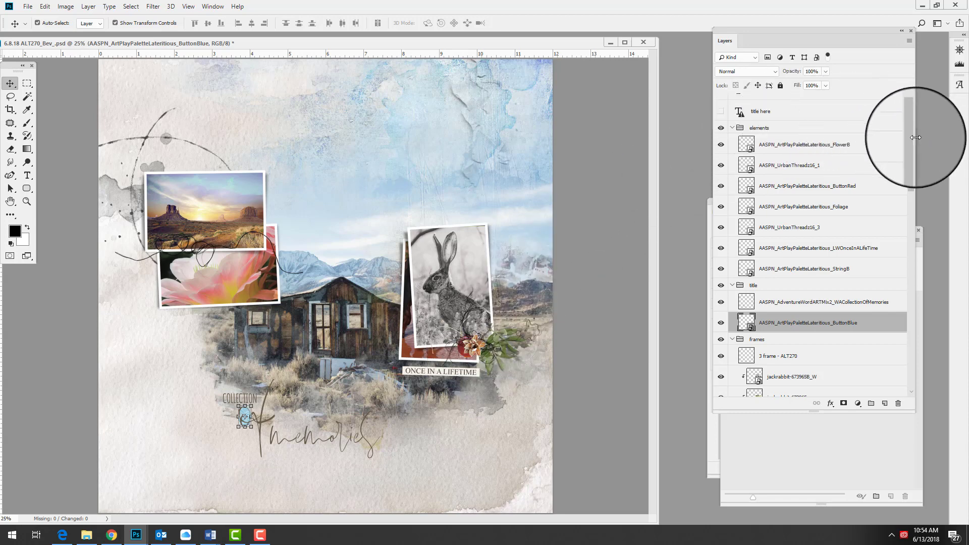
Step: Move the journaling text box down, narrow it into a column, and place it left of the cabin
{"action": "left_click_drag", "start_coordinate": [914, 142], "coordinate": [913, 129]}
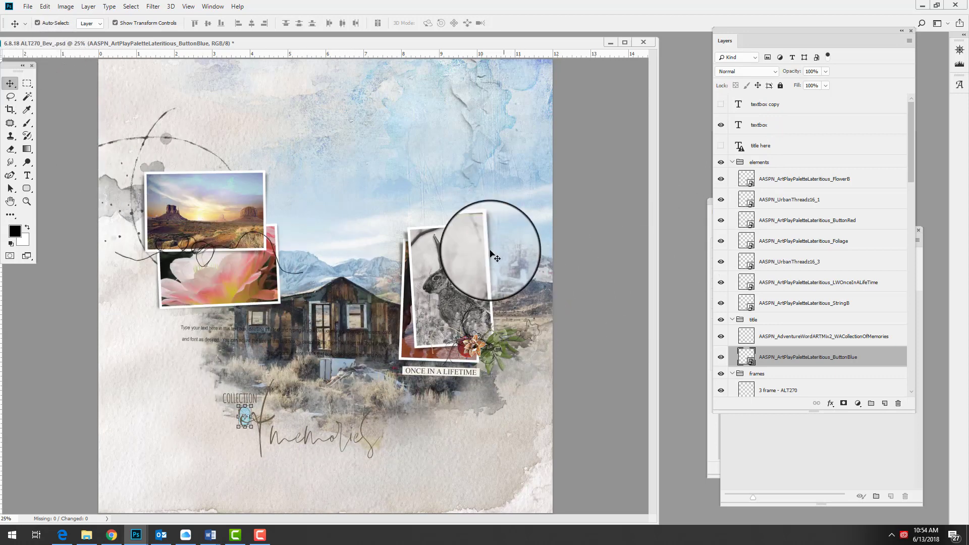
{"action": "left_click_drag", "start_coordinate": [230, 334], "coordinate": [219, 447]}
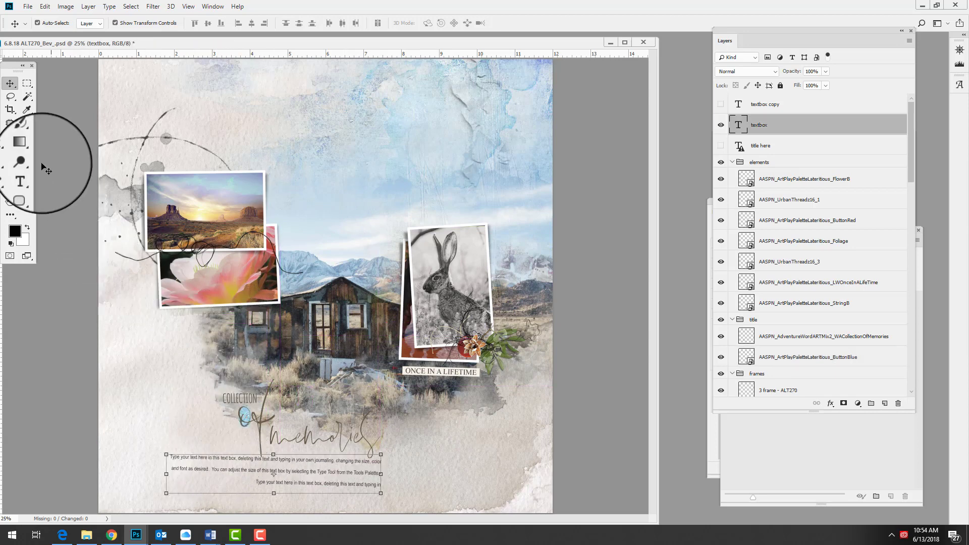
{"action": "left_click", "coordinate": [28, 175]}
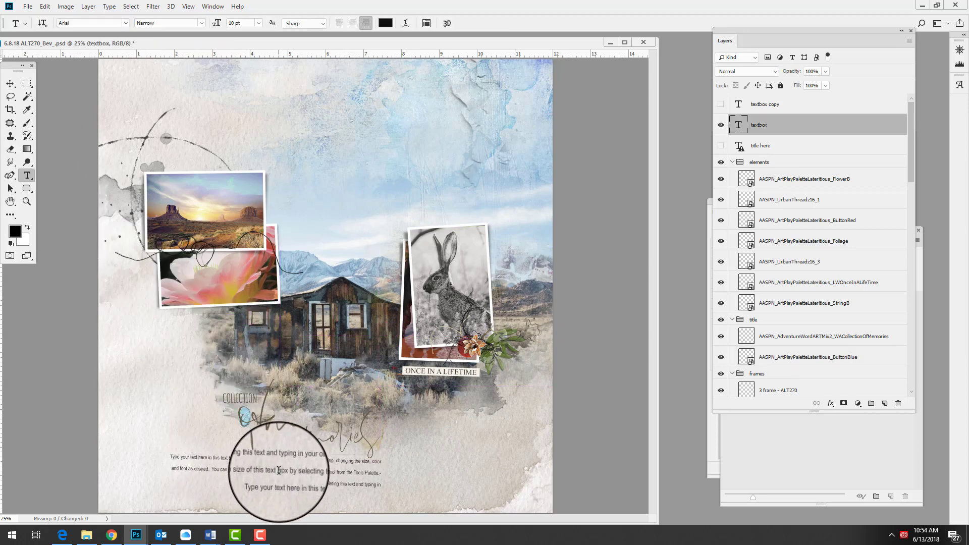
{"action": "left_click", "coordinate": [280, 471]}
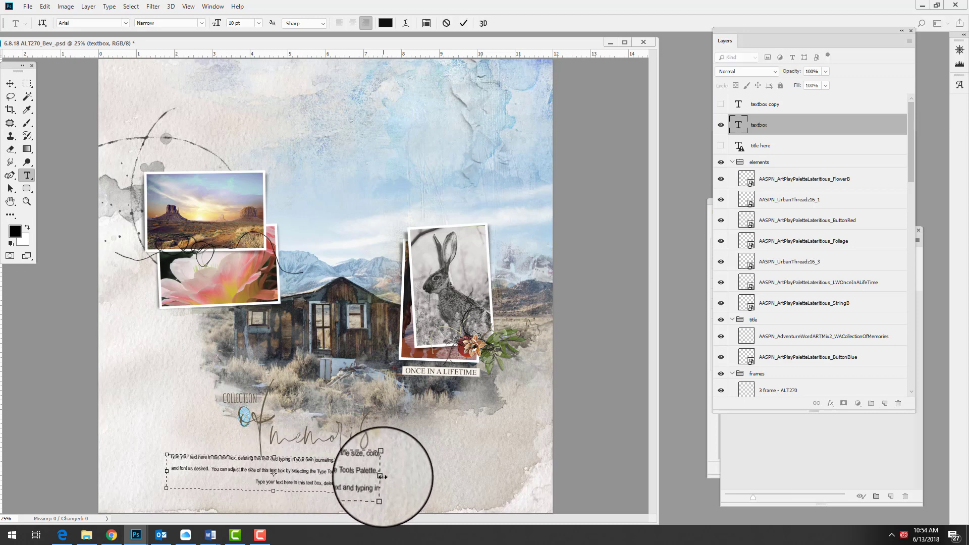
{"action": "left_click_drag", "start_coordinate": [381, 476], "coordinate": [231, 444]}
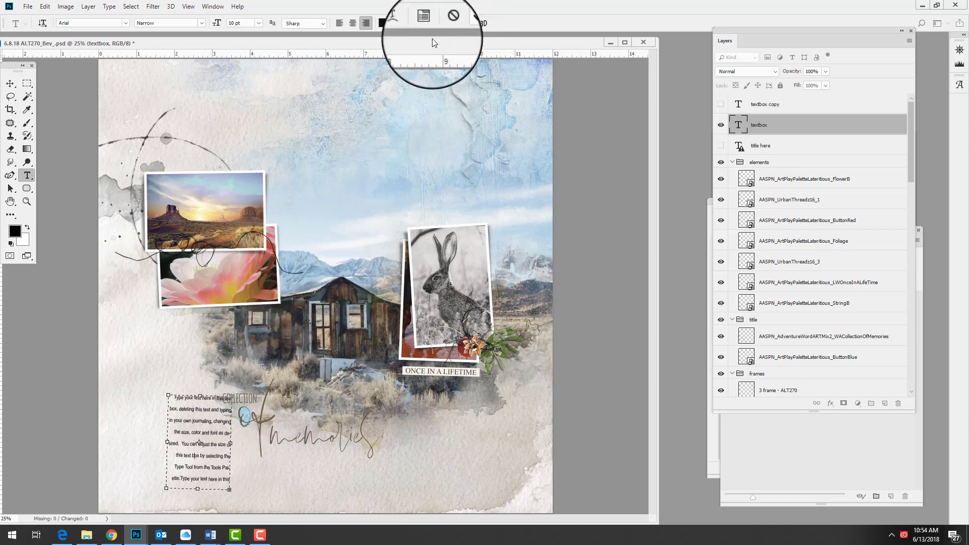
{"action": "left_click", "coordinate": [10, 83]}
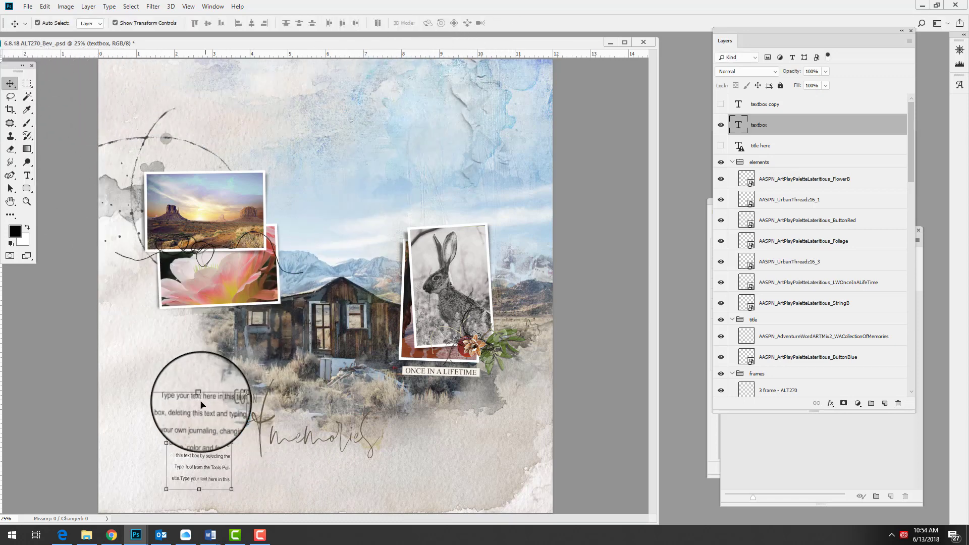
{"action": "left_click_drag", "start_coordinate": [199, 405], "coordinate": [199, 337]}
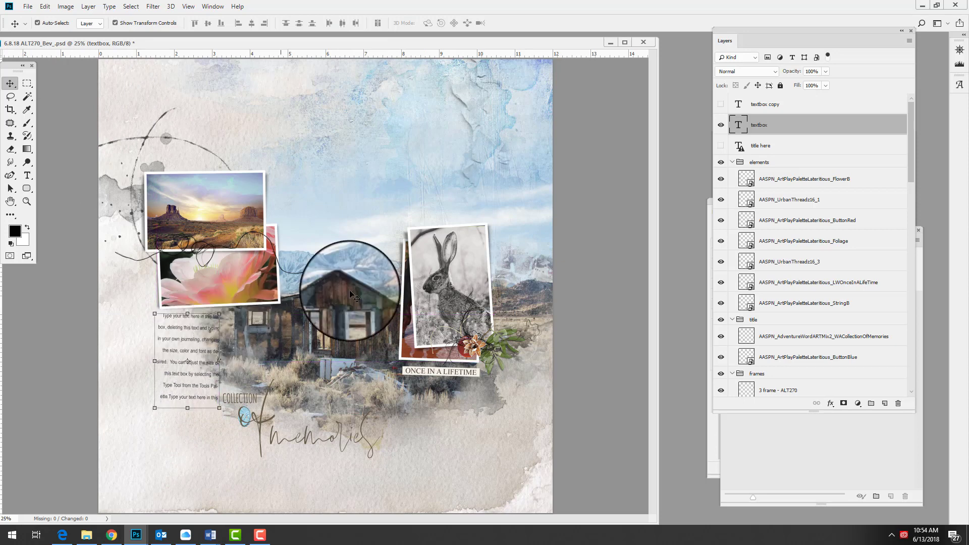